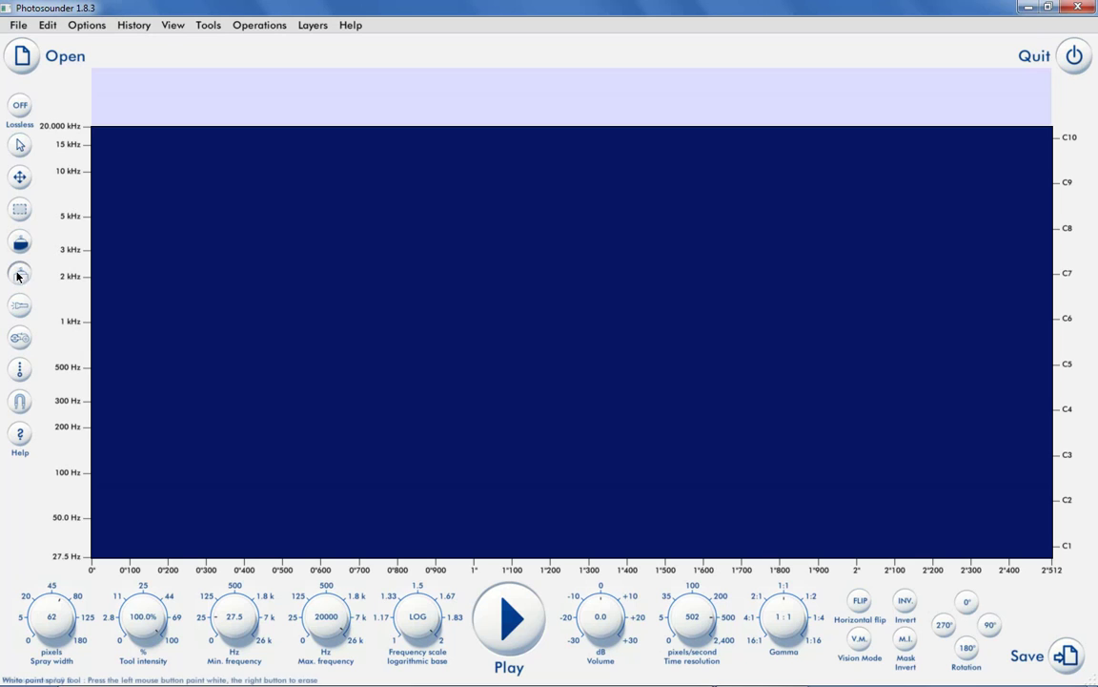
- Spray a large bright ring, then erase two diagonal bands across it to form an X
mouse_move(627, 280)
left_mouse_down()
mouse_move(704, 344)
mouse_move(473, 363)
mouse_move(546, 394)
left_mouse_up()
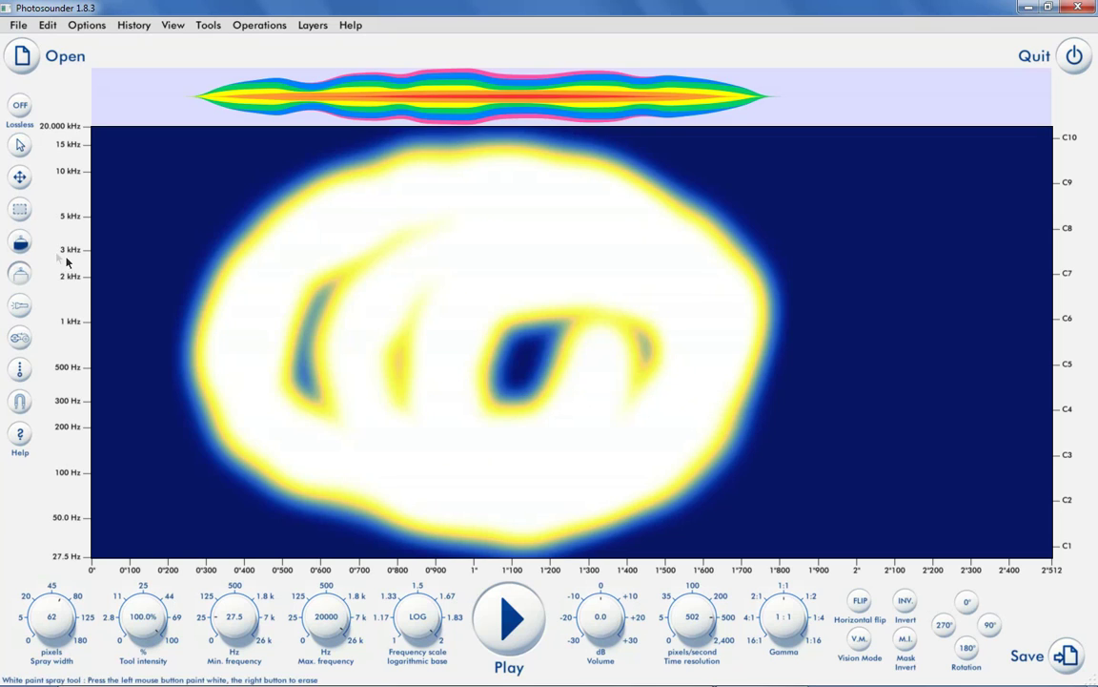
left_click(20, 241)
mouse_move(286, 214)
left_mouse_down()
mouse_move(465, 356)
mouse_move(587, 481)
left_mouse_up()
left_click_drag(231, 501, 716, 159)
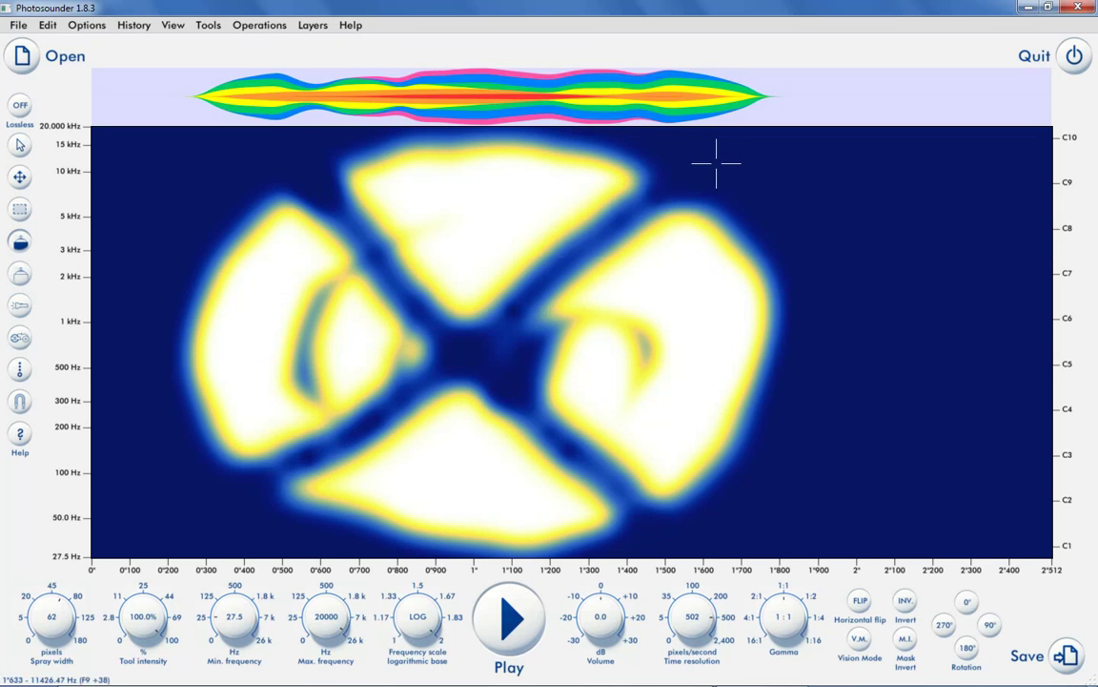
- Brighten a lower patch at 17% intensity, erase a harmonic line, and dim a left patch at 51%
left_click_drag(143, 616, 143, 648)
left_click_drag(417, 490, 441, 456)
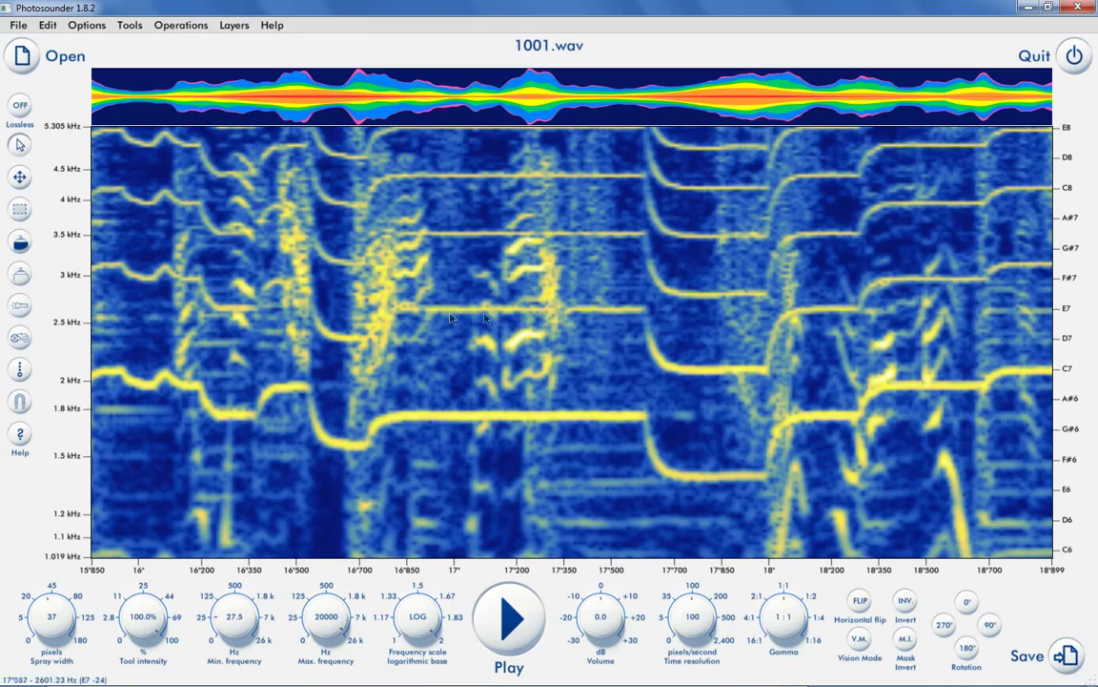
left_click_drag(467, 416, 599, 416)
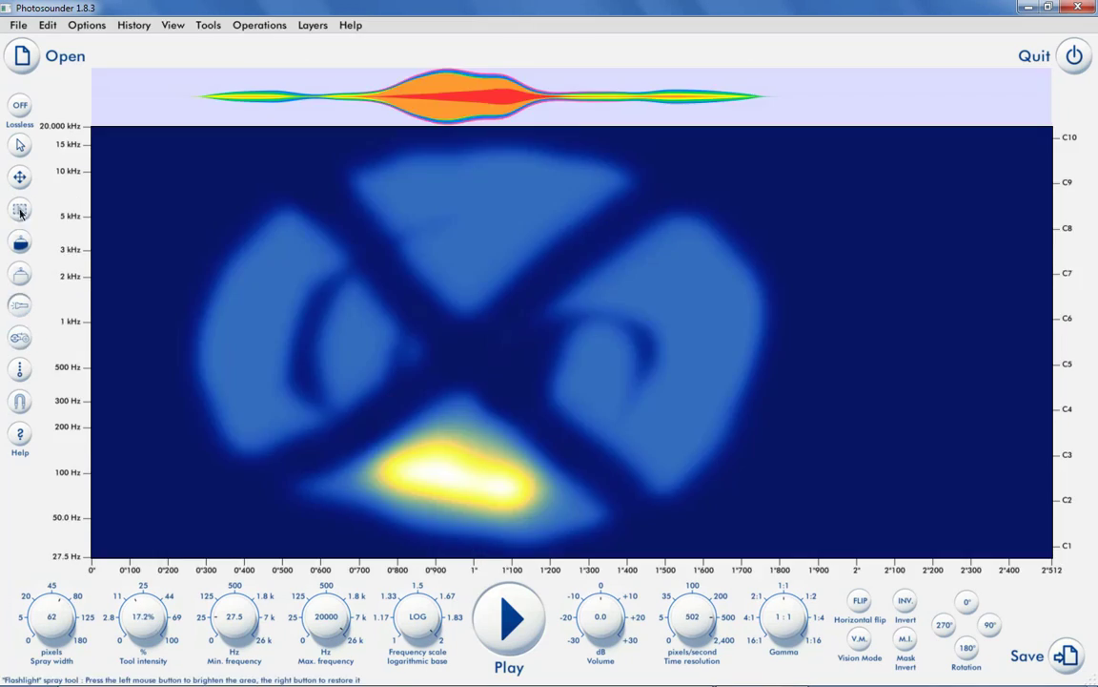
left_click_drag(137, 603, 172, 601)
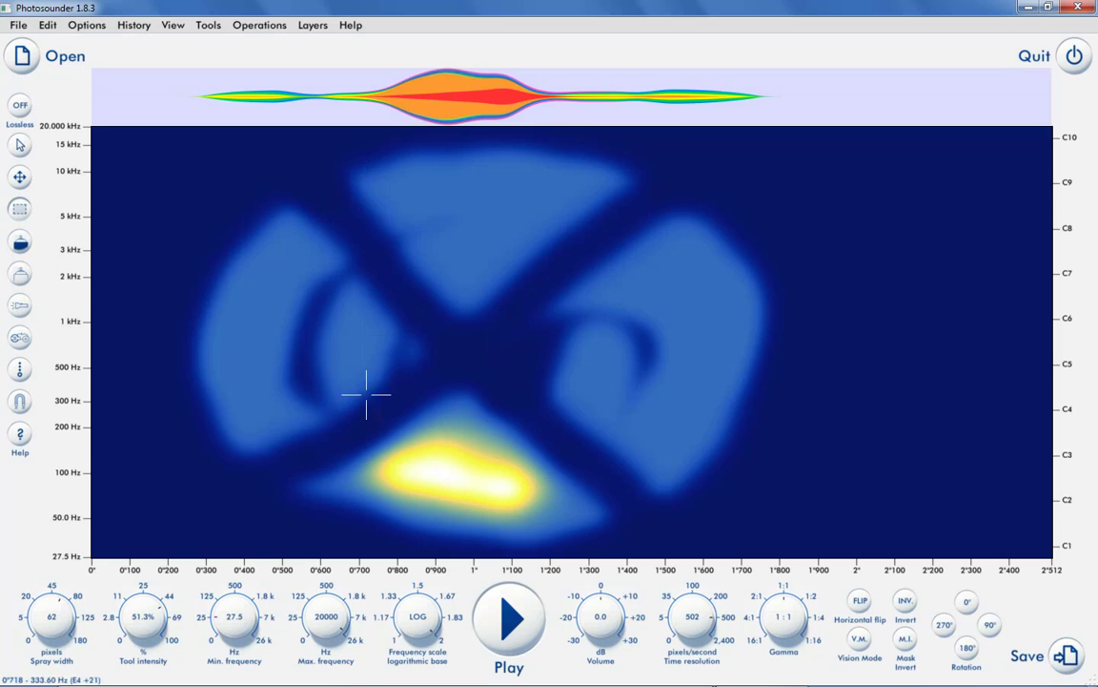
left_click_drag(289, 226, 654, 522)
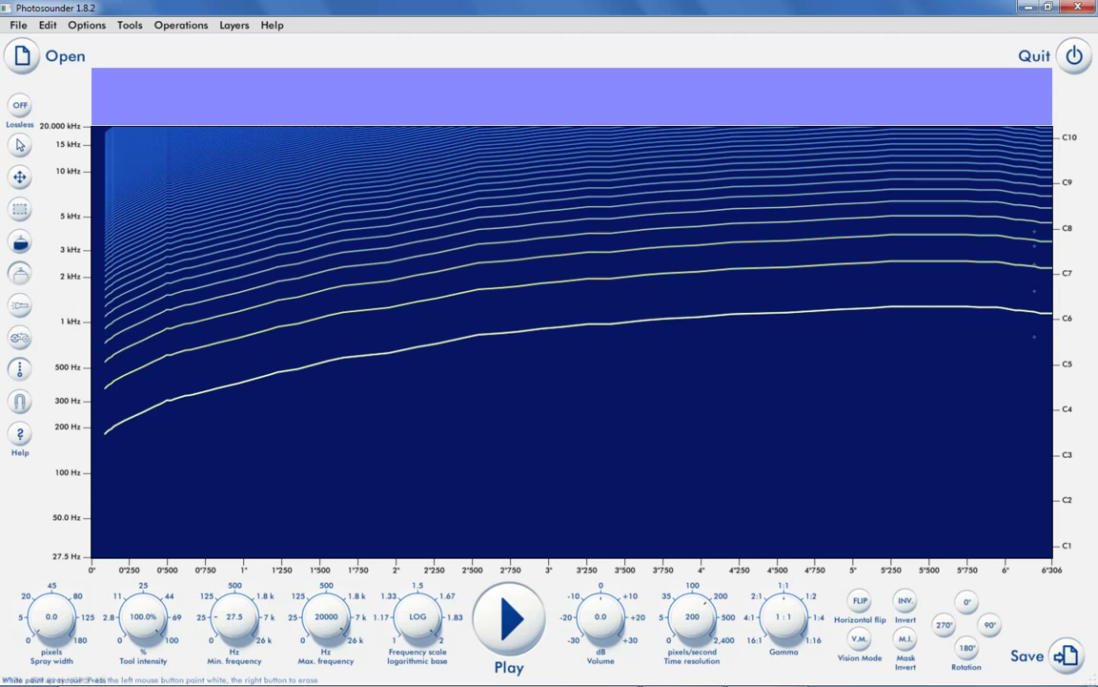
- Play the sweep, then flatten 1001.wav's harmonics from about 14 to 18 seconds with the Road roller
left_click(505, 622)
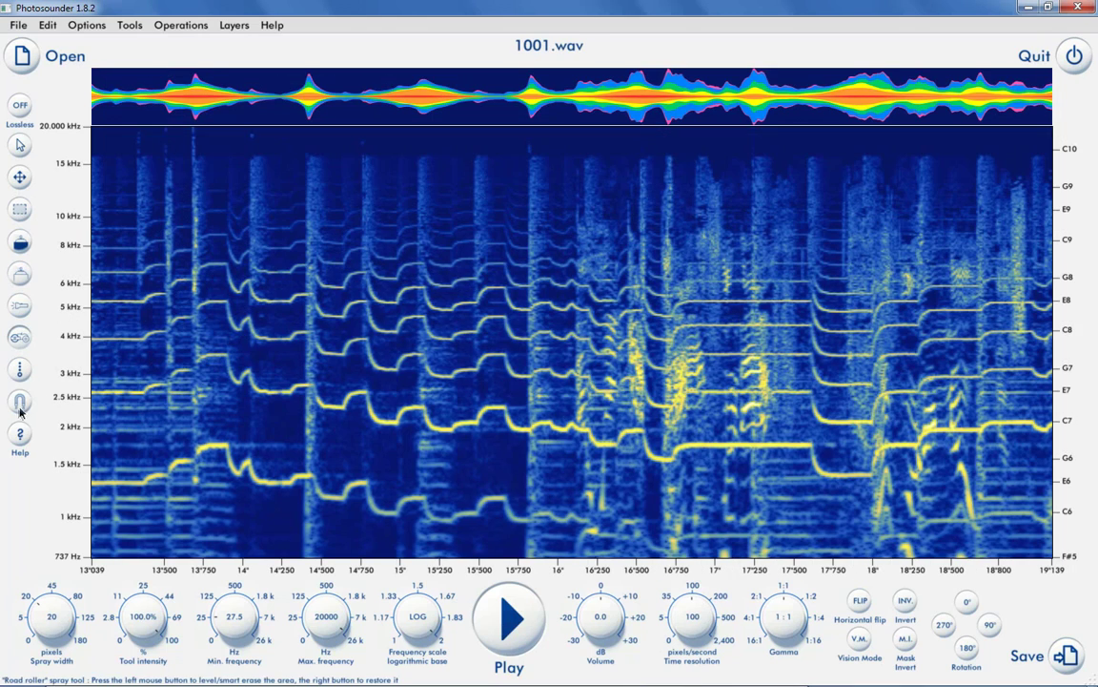
mouse_move(286, 393)
left_mouse_down()
mouse_move(384, 420)
mouse_move(656, 445)
left_mouse_up()
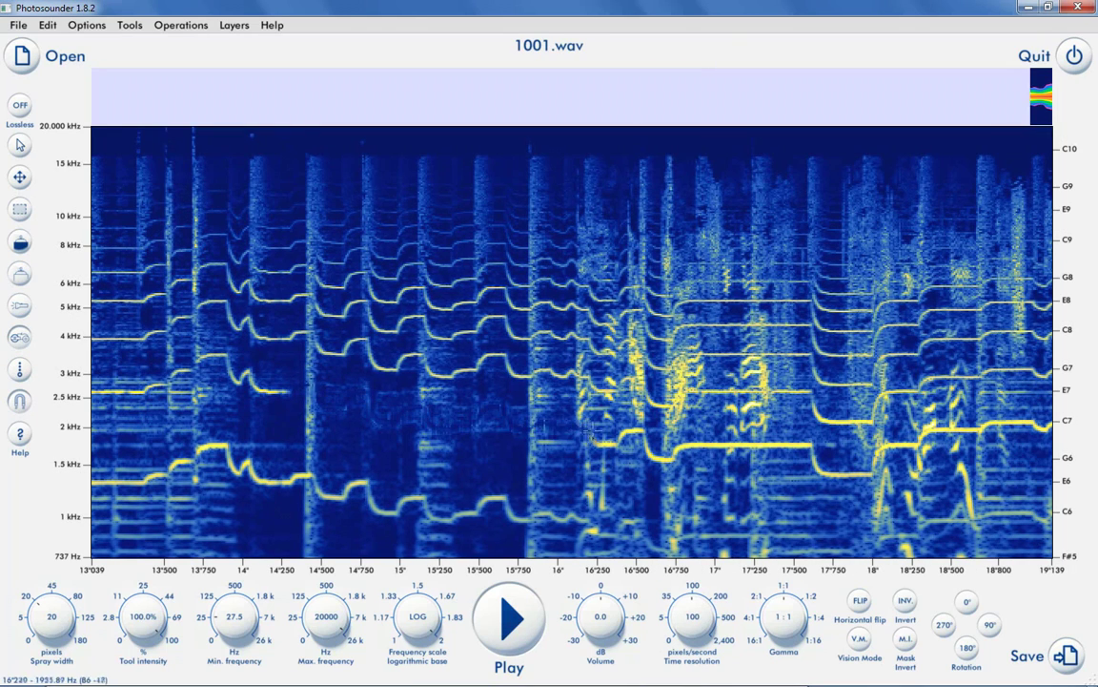
left_click_drag(656, 445, 790, 431)
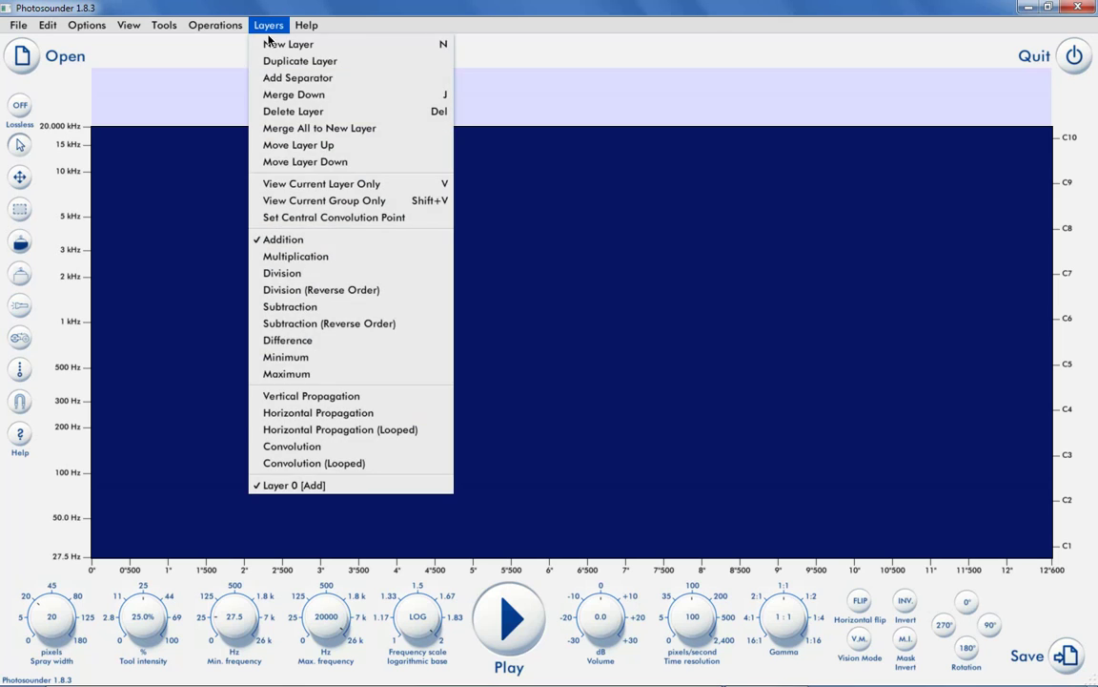
- Add layers up to Layer 4, delete the extras, and paint an X on the remaining layer
left_click(268, 43)
left_click(265, 27)
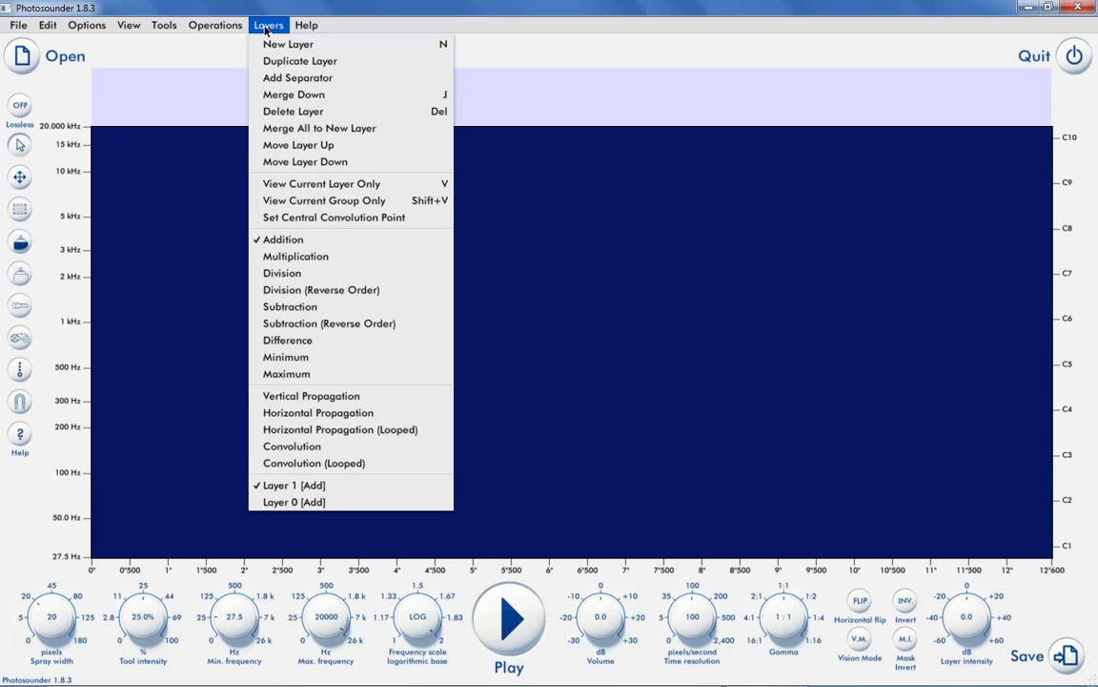
left_click(265, 44)
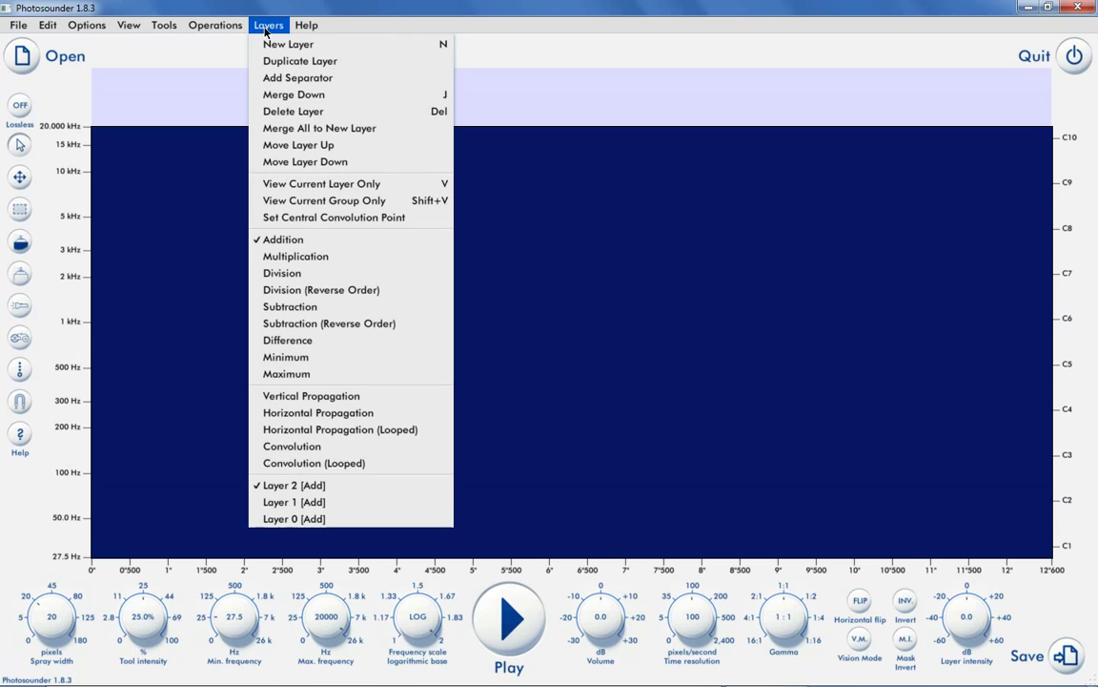
key("n")
key("n")
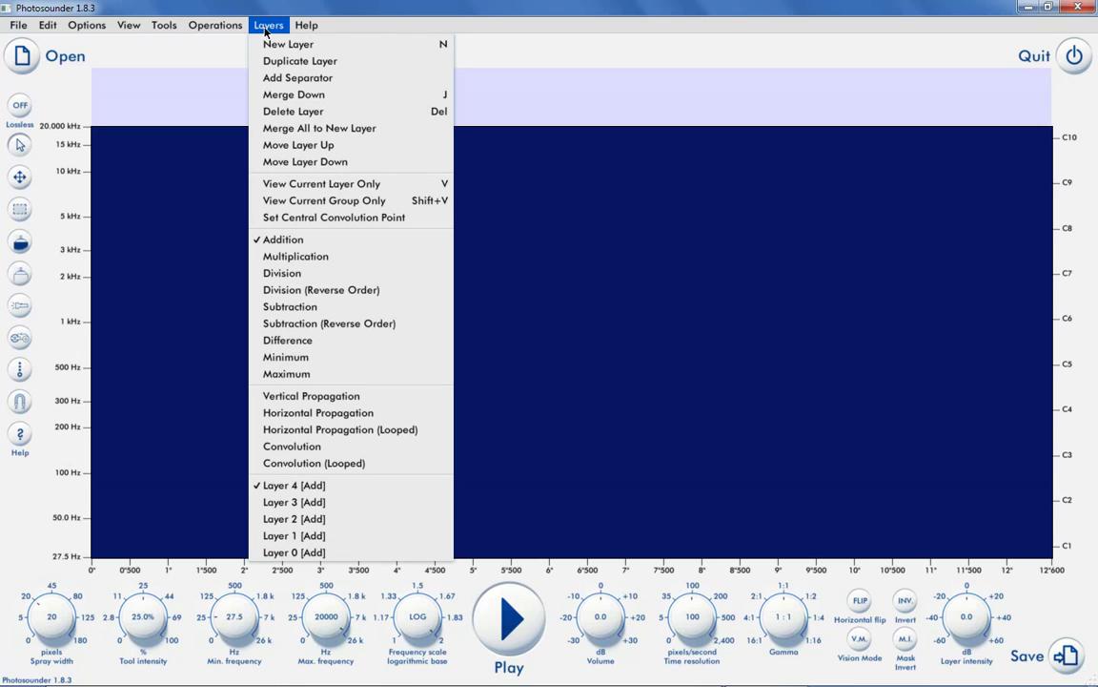
key("Delete")
key("Delete")
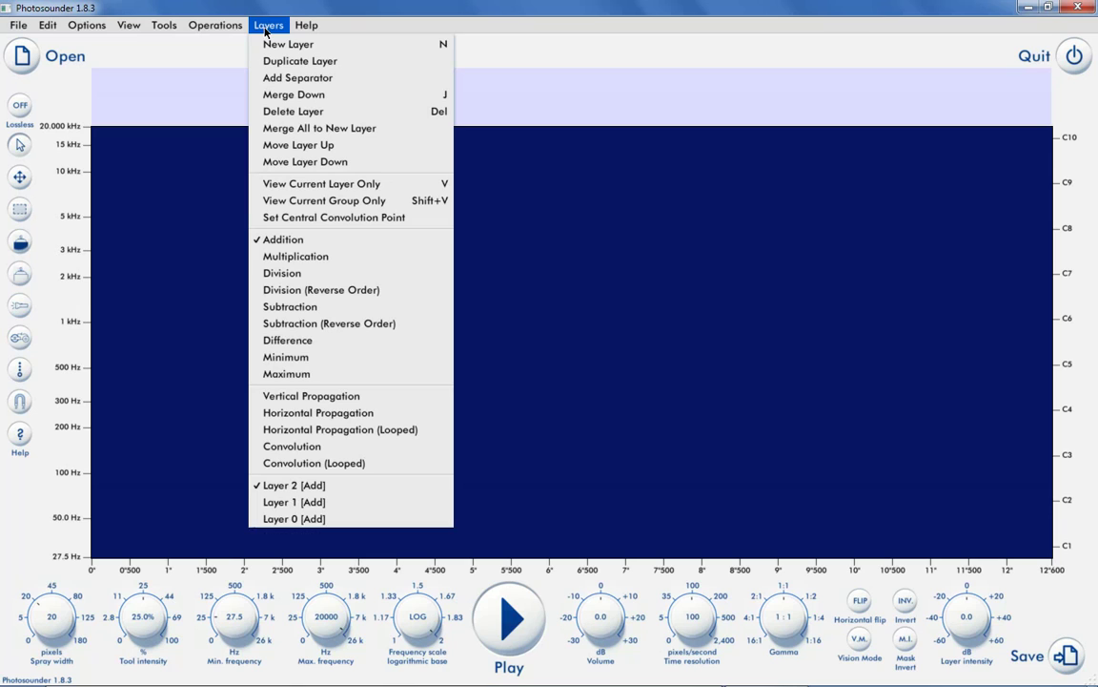
key("Delete")
left_click_drag(368, 184, 675, 473)
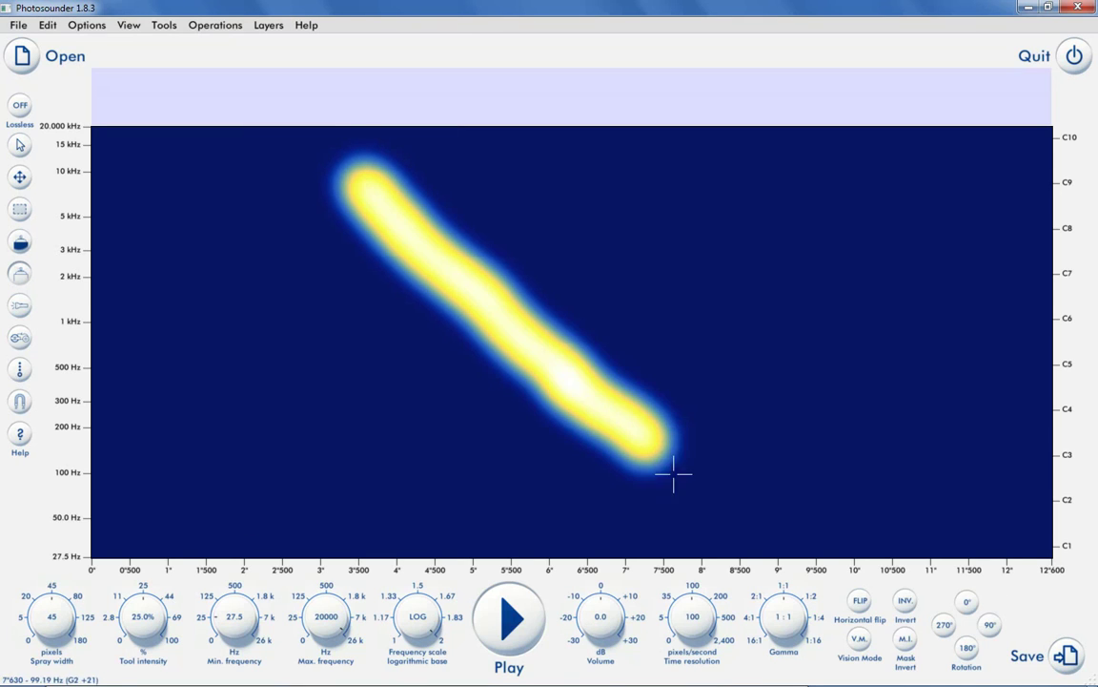
left_click_drag(475, 503, 506, 164)
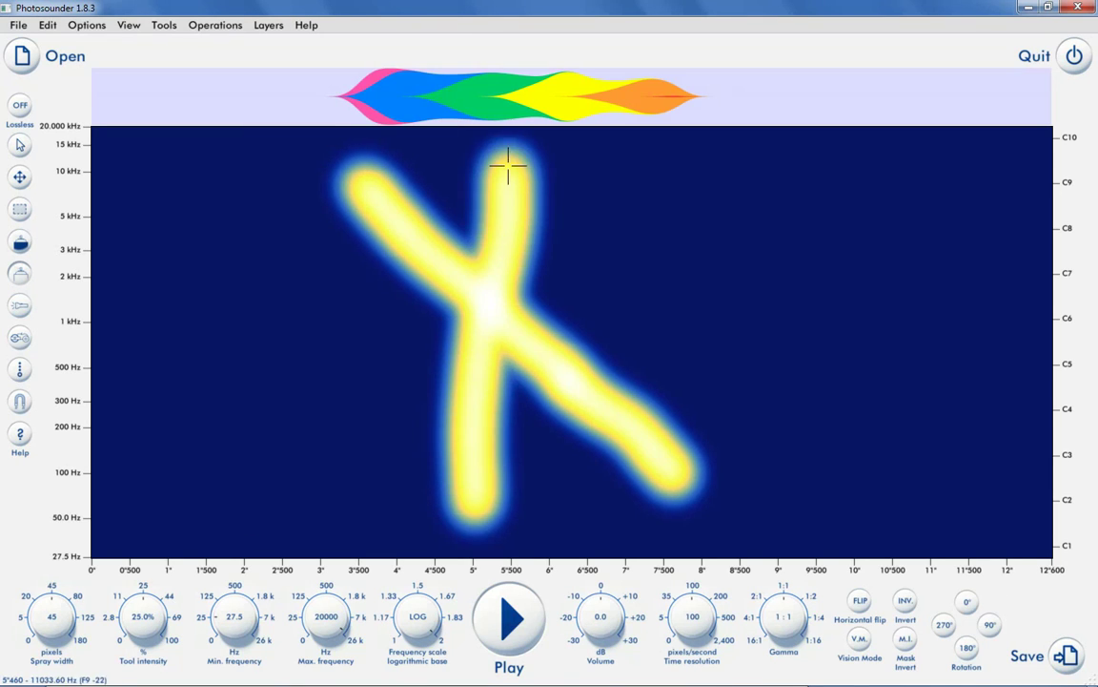
- On a new top layer, paint a vertical stroke and a rising diagonal to form an asterisk
left_click(269, 26)
left_click(281, 44)
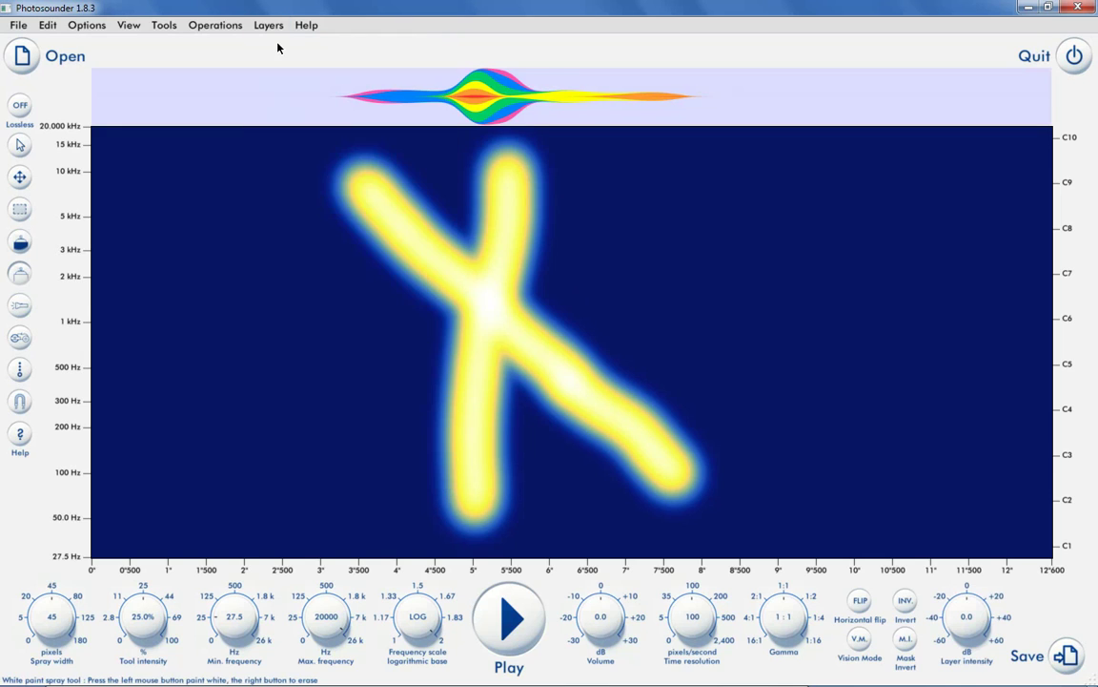
left_click_drag(504, 166, 462, 509)
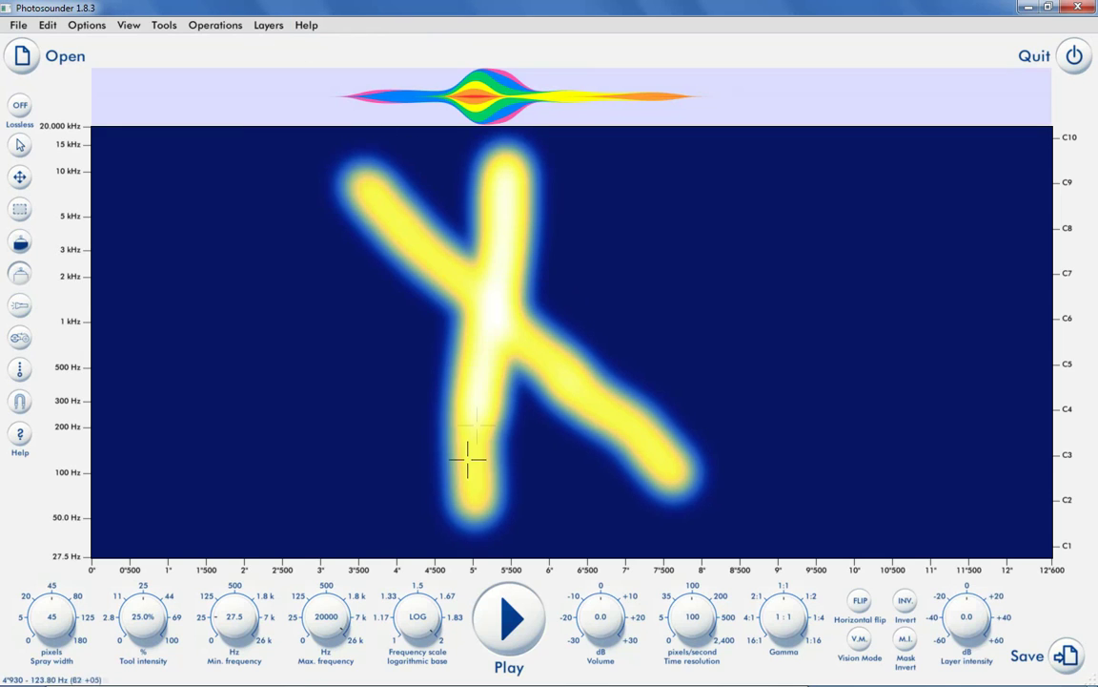
mouse_move(355, 474)
left_mouse_down()
mouse_move(404, 400)
mouse_move(668, 186)
left_mouse_up()
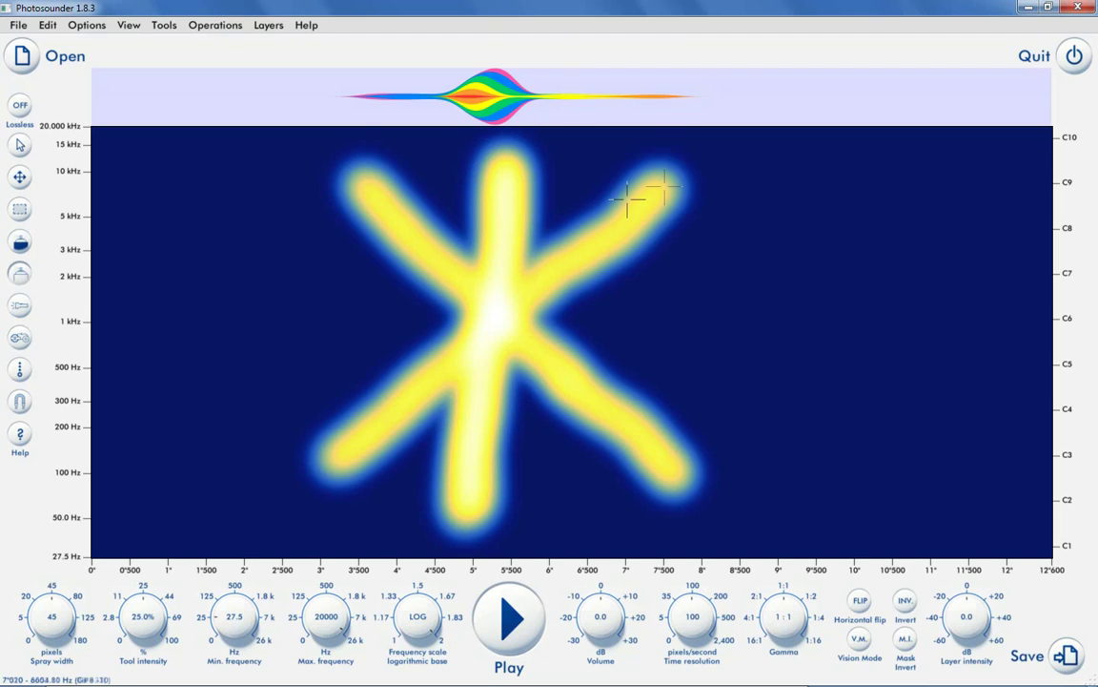
left_click(269, 26)
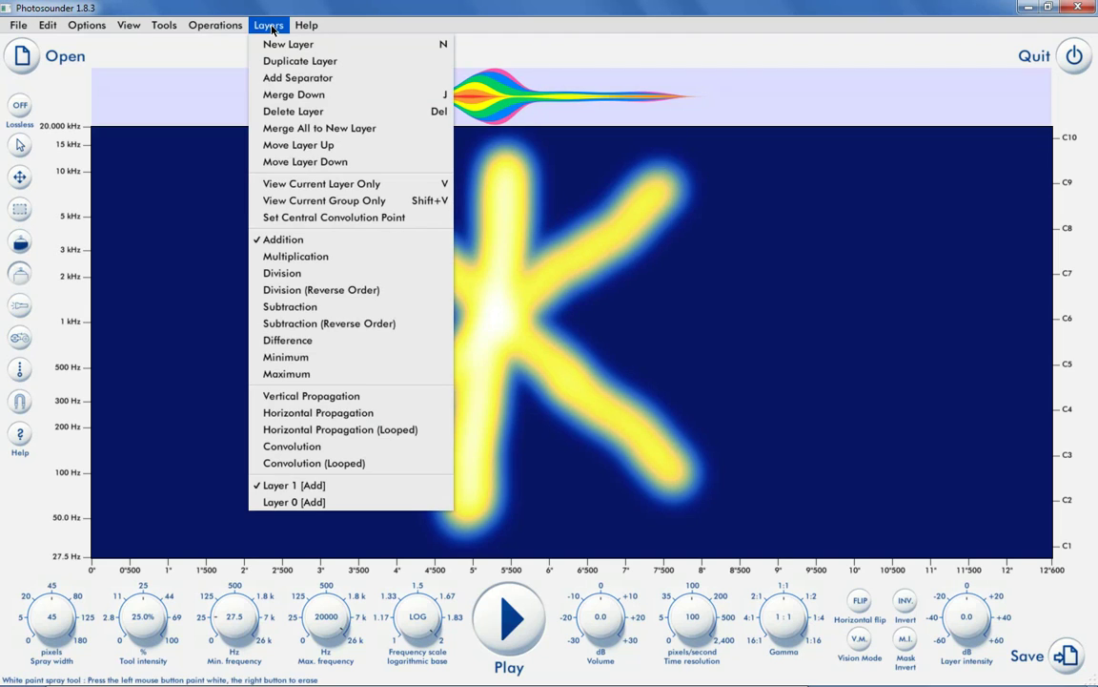
- Cycle the top layer through Multiplication, Subtraction, Reverse Subtraction, Difference and Minimum blending
left_click(313, 255)
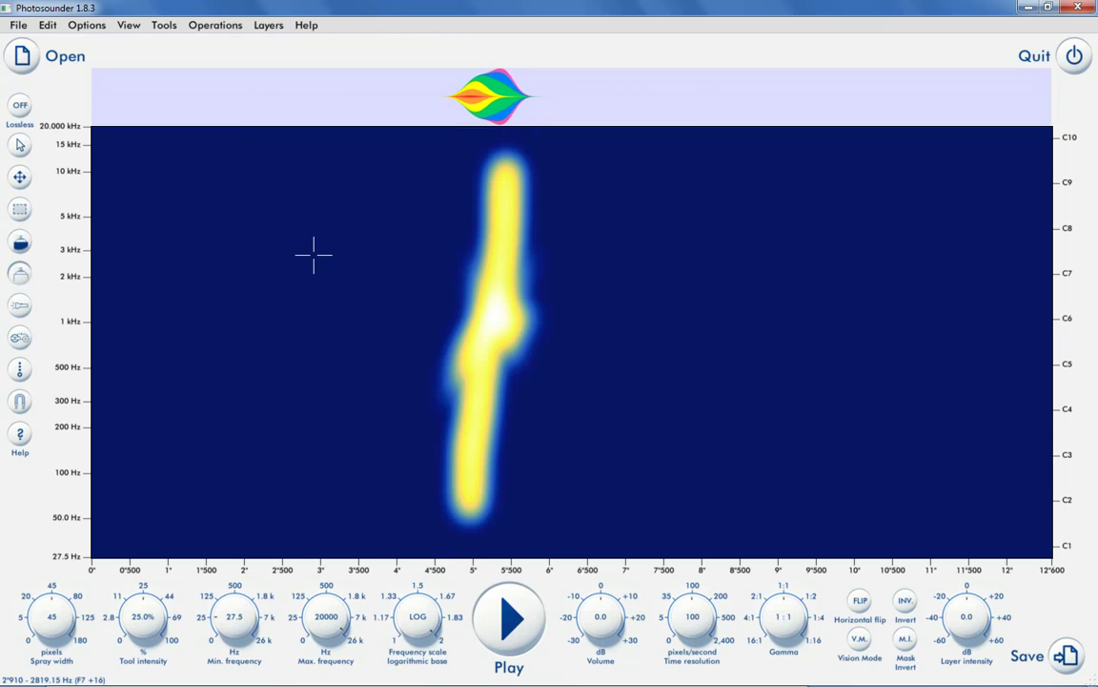
left_click(271, 26)
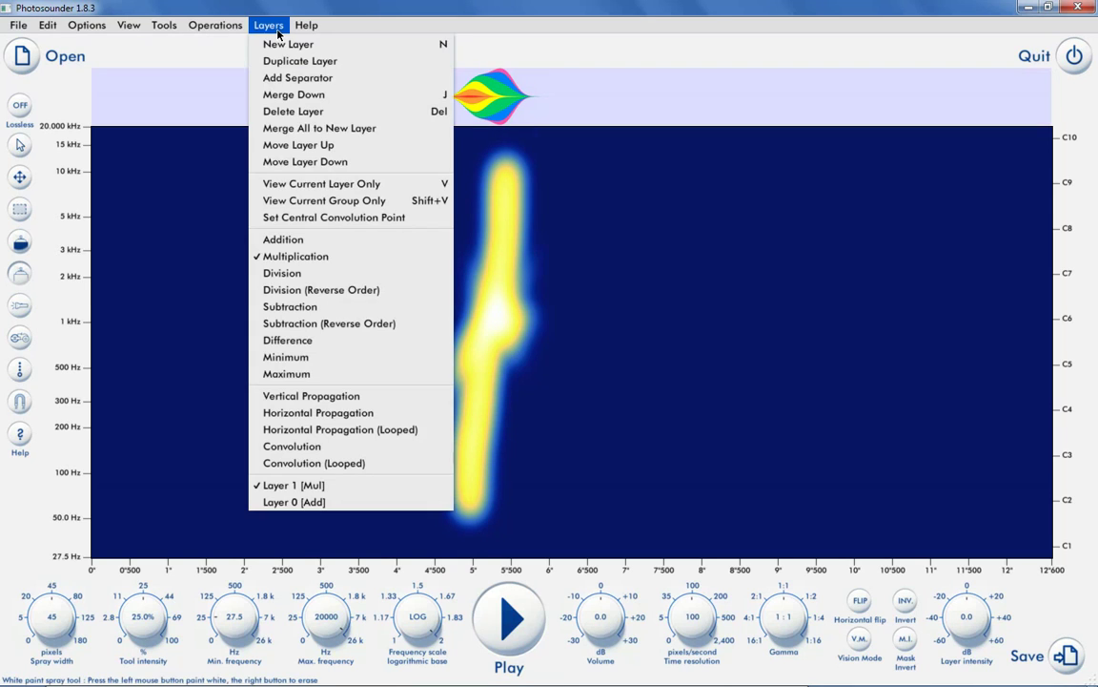
left_click(295, 306)
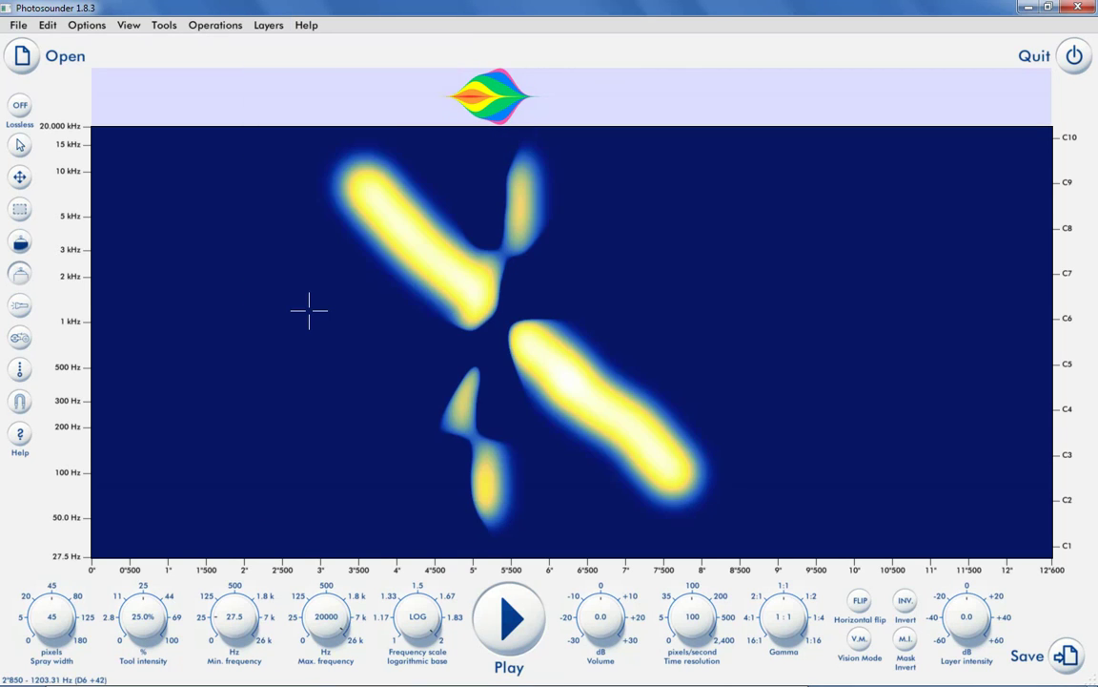
left_click(261, 26)
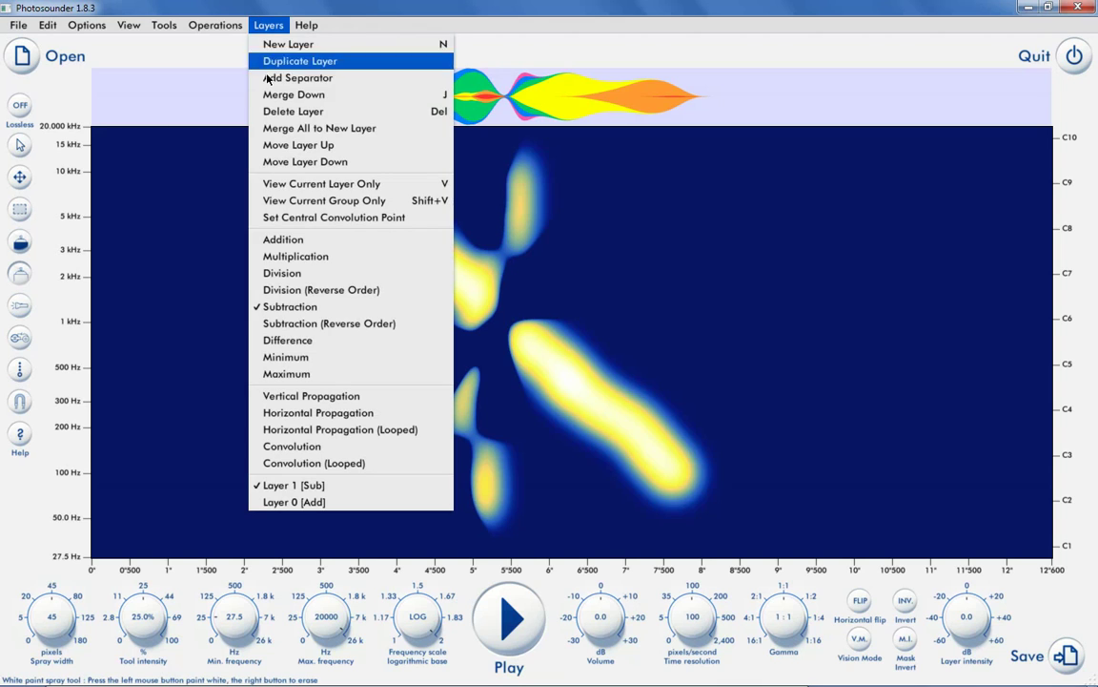
left_click(322, 321)
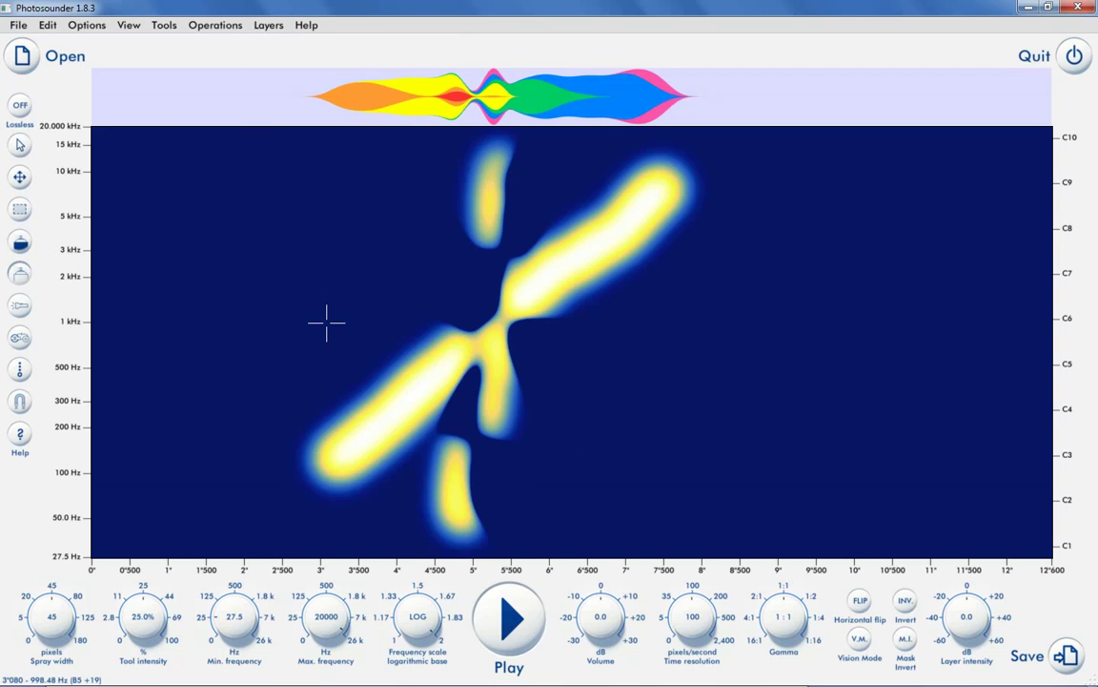
left_click(267, 26)
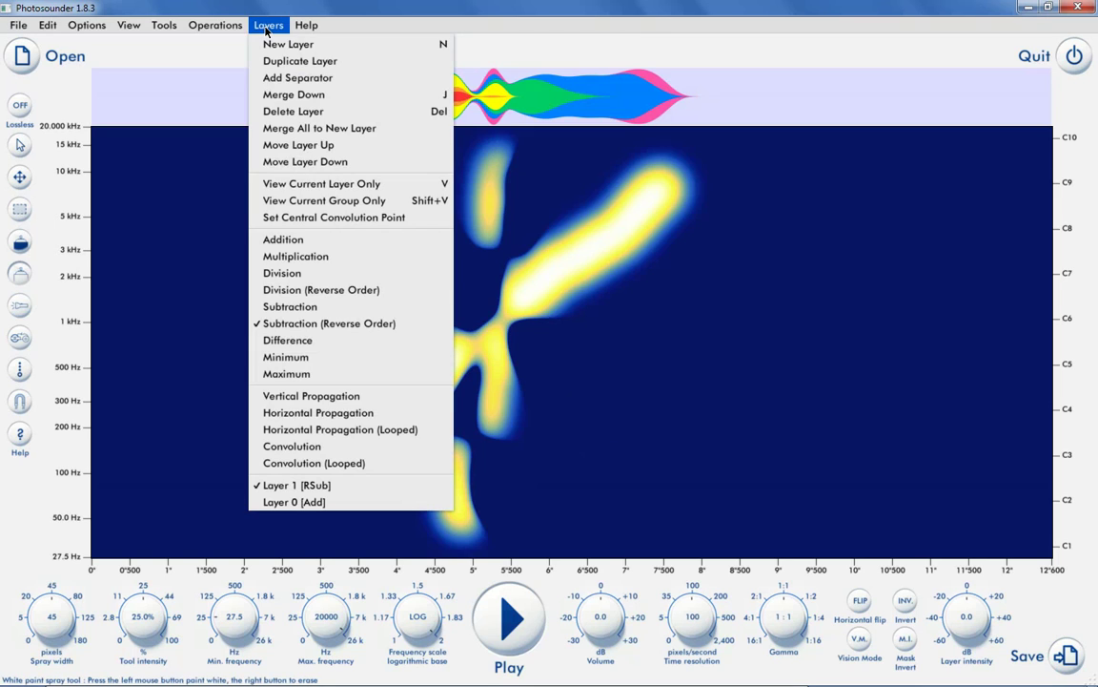
left_click(293, 341)
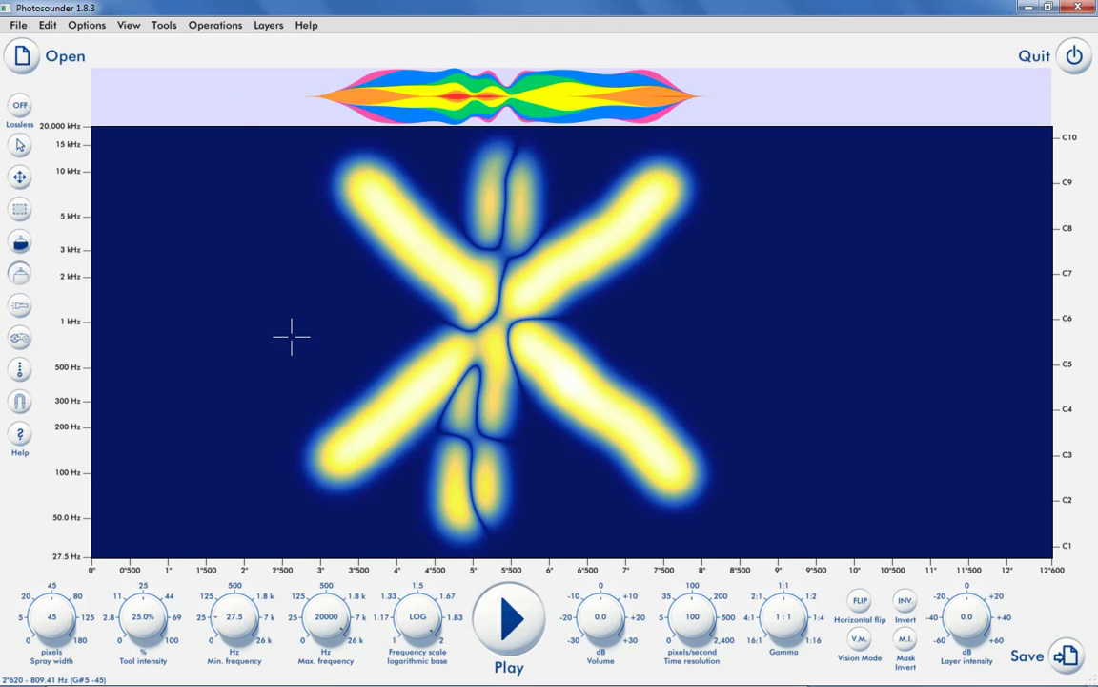
left_click(268, 25)
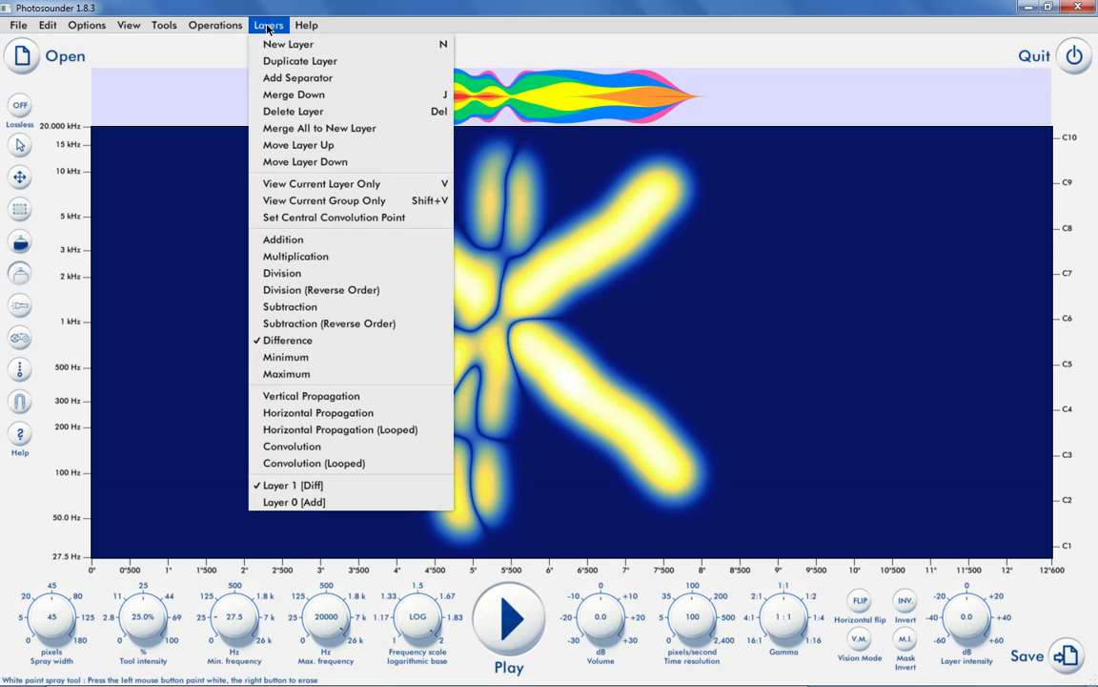
left_click(303, 357)
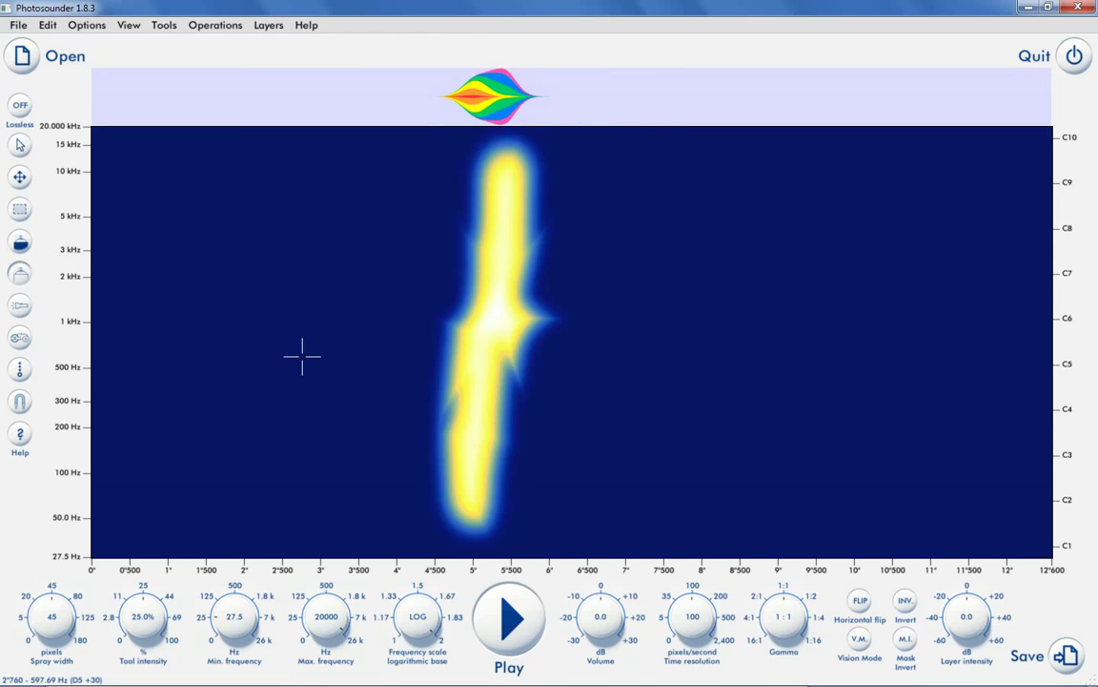
left_click(268, 27)
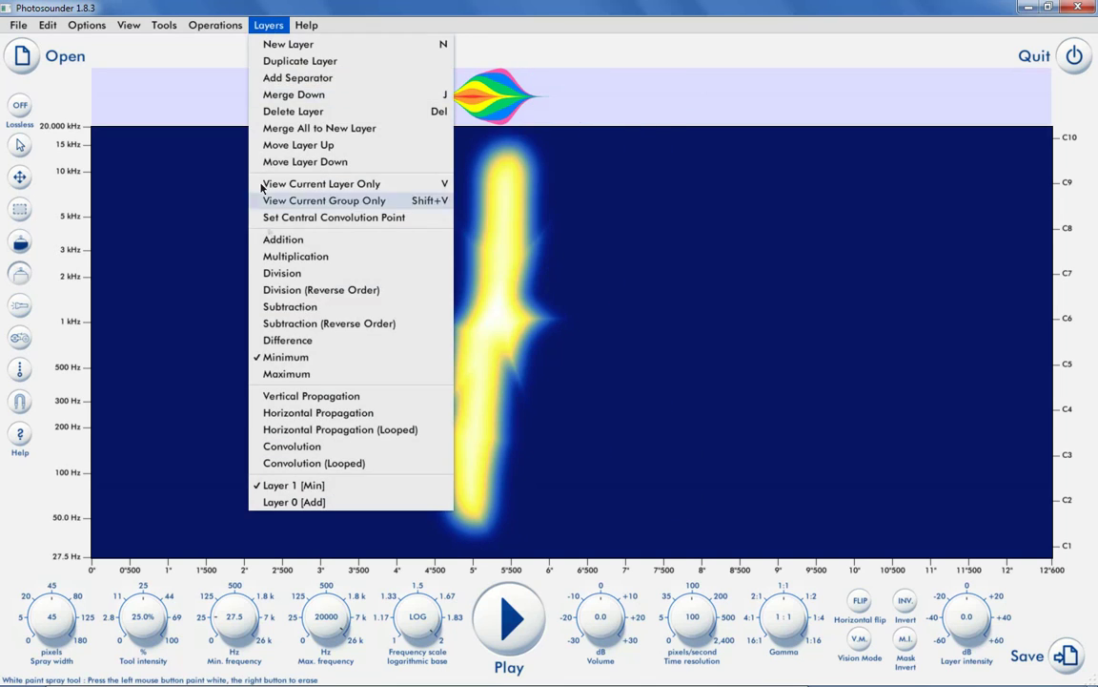
- Set Maximum blending, draw a stroke near 800 Hz, then curved strokes near 1.7 s on a new layer
left_click(287, 374)
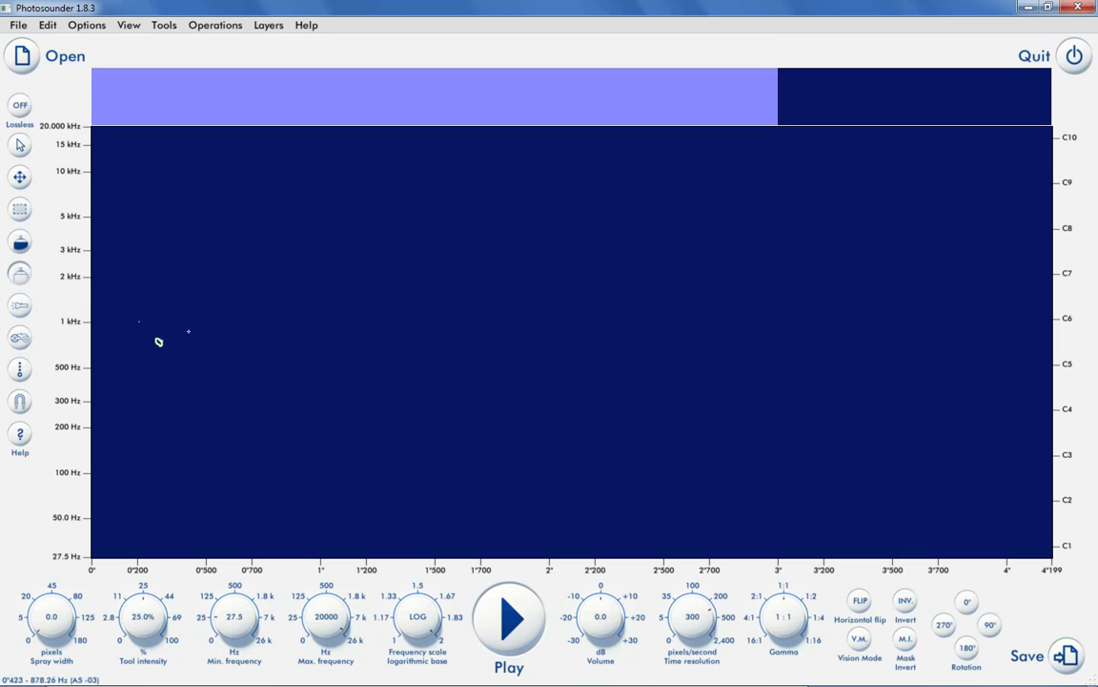
left_click_drag(187, 329, 385, 341)
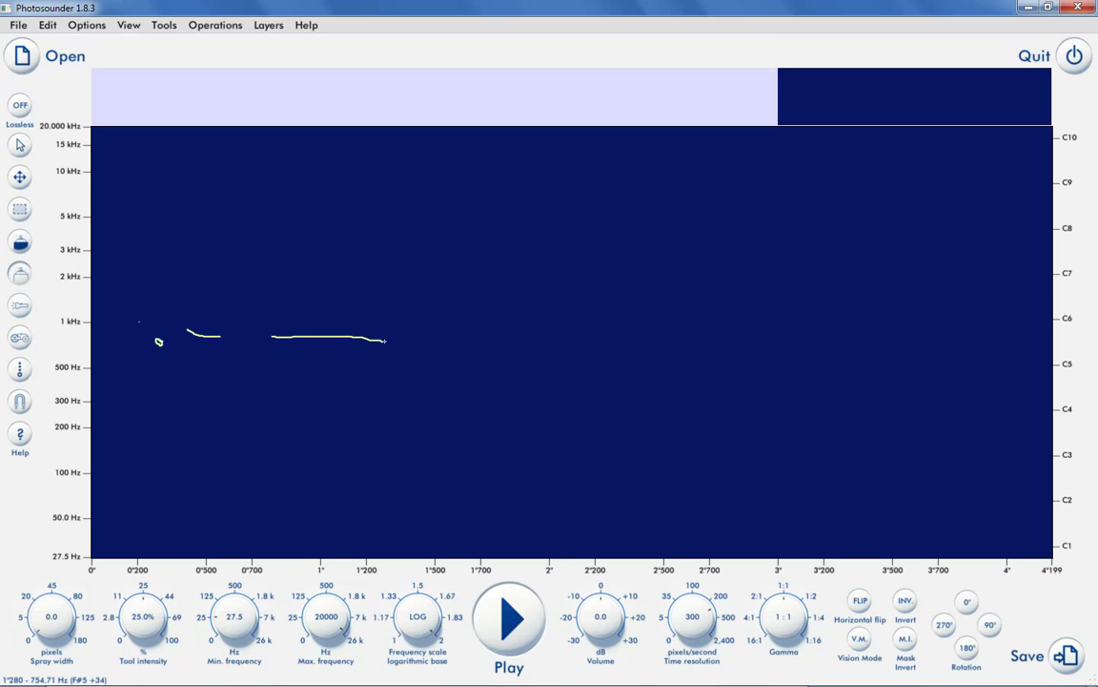
left_click(268, 25)
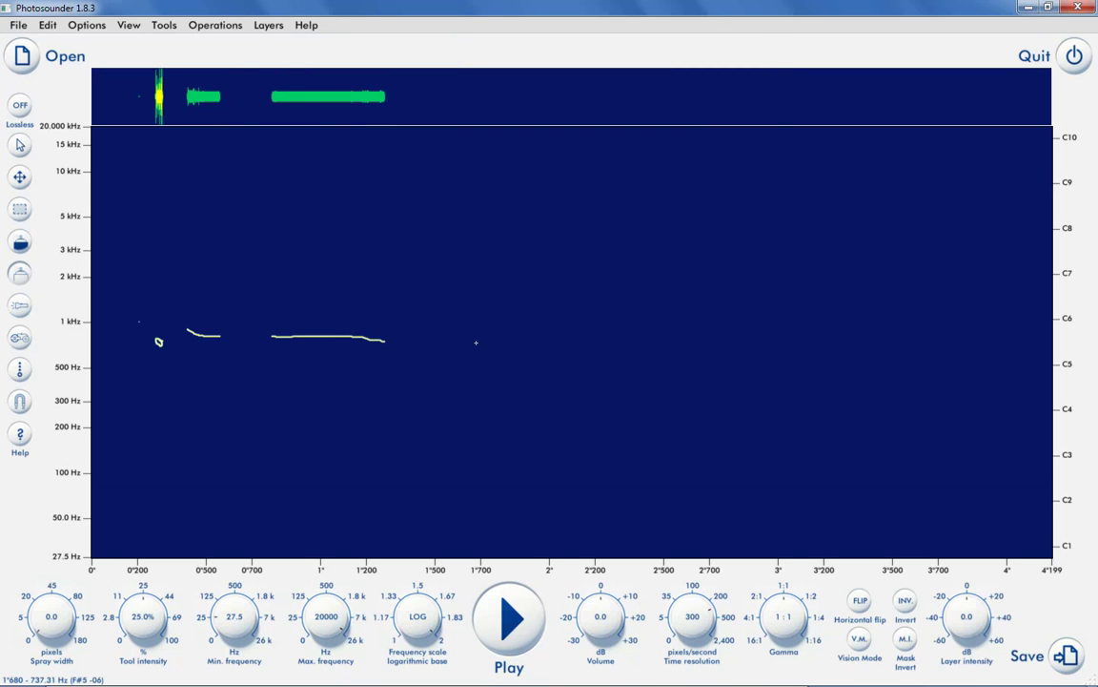
mouse_move(475, 342)
left_mouse_down()
mouse_move(458, 360)
mouse_move(496, 362)
mouse_move(457, 321)
mouse_move(501, 326)
mouse_move(501, 308)
mouse_move(510, 326)
left_mouse_up()
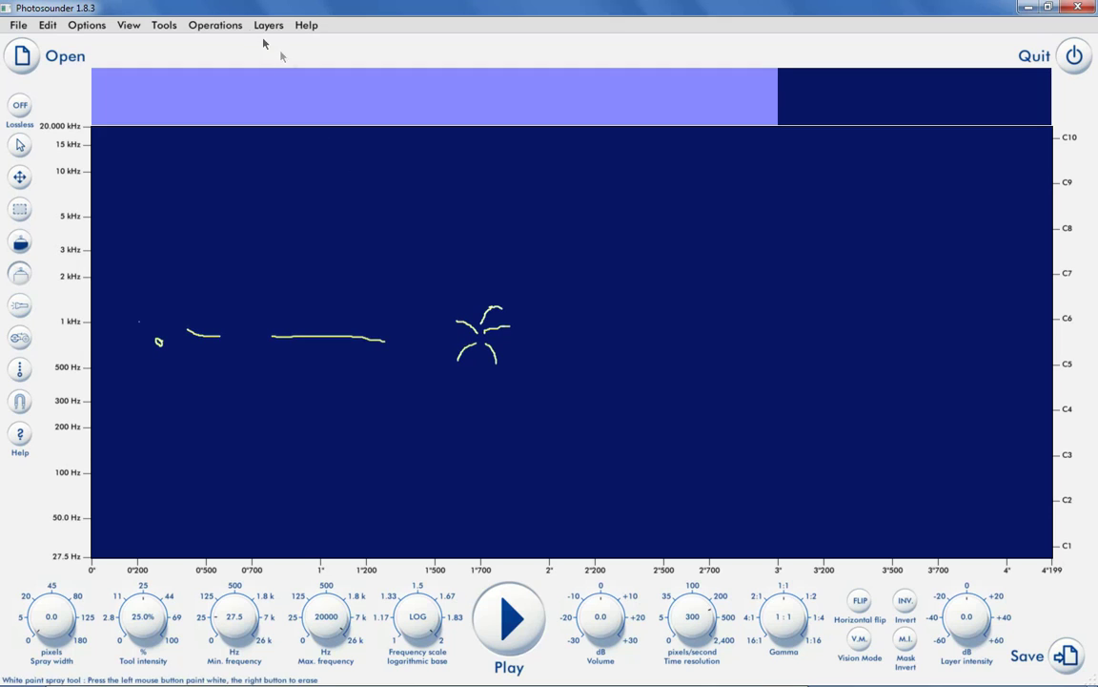
- Blend the new layer by Convolution, switch to Layer 0, and play the result
left_click(267, 25)
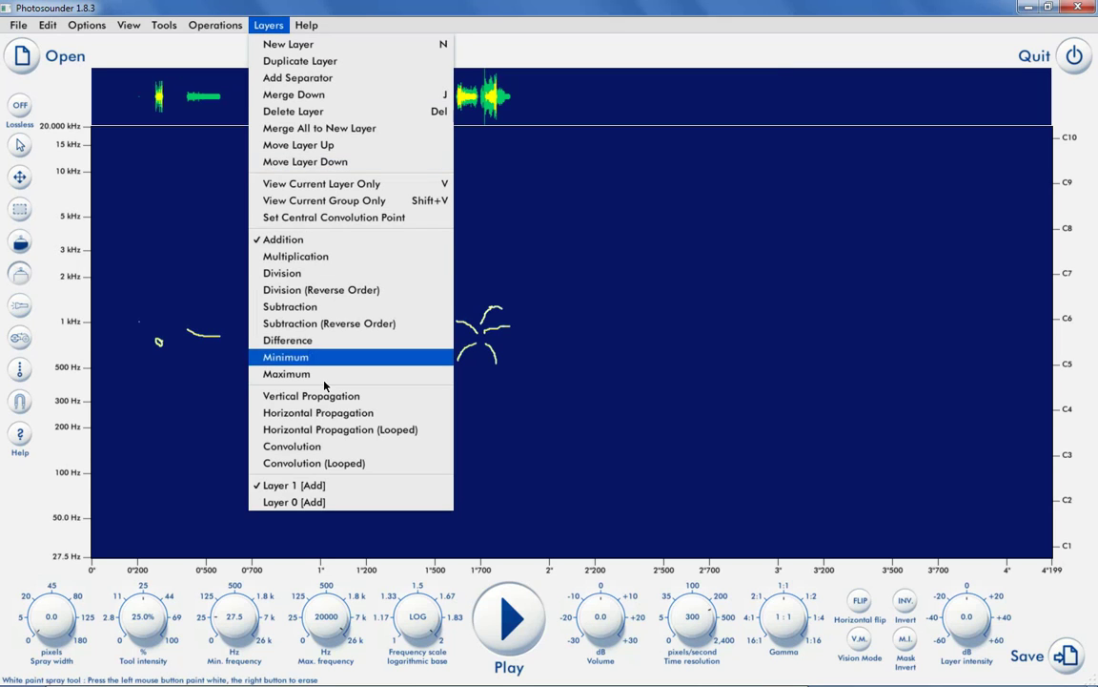
left_click(335, 446)
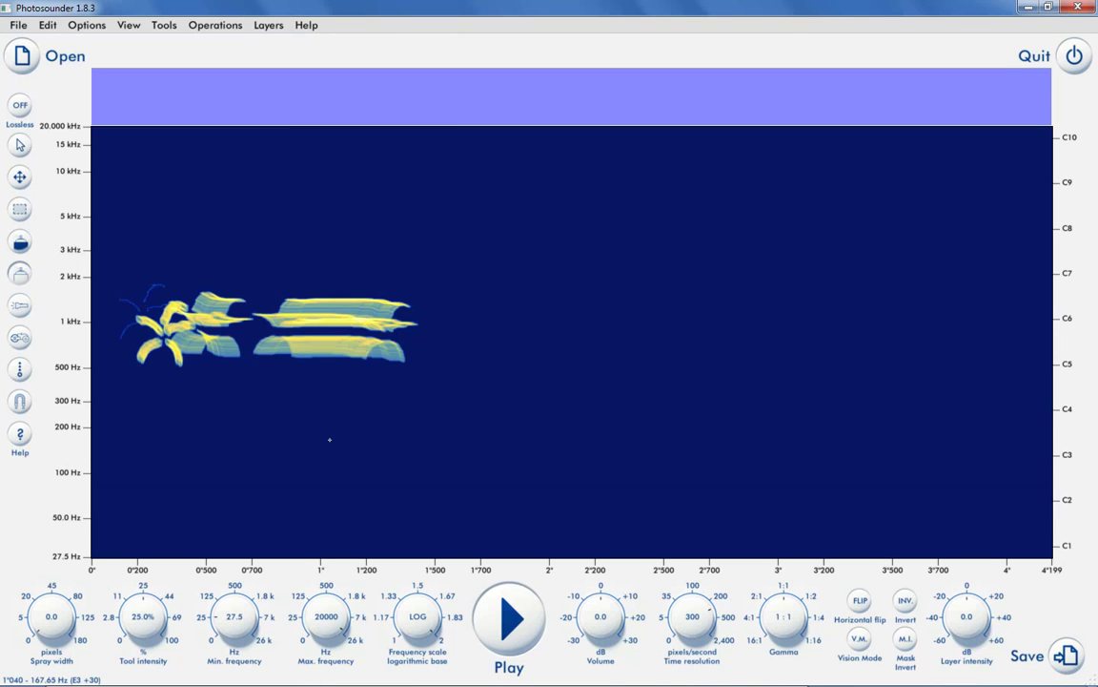
left_click(268, 25)
left_click(344, 505)
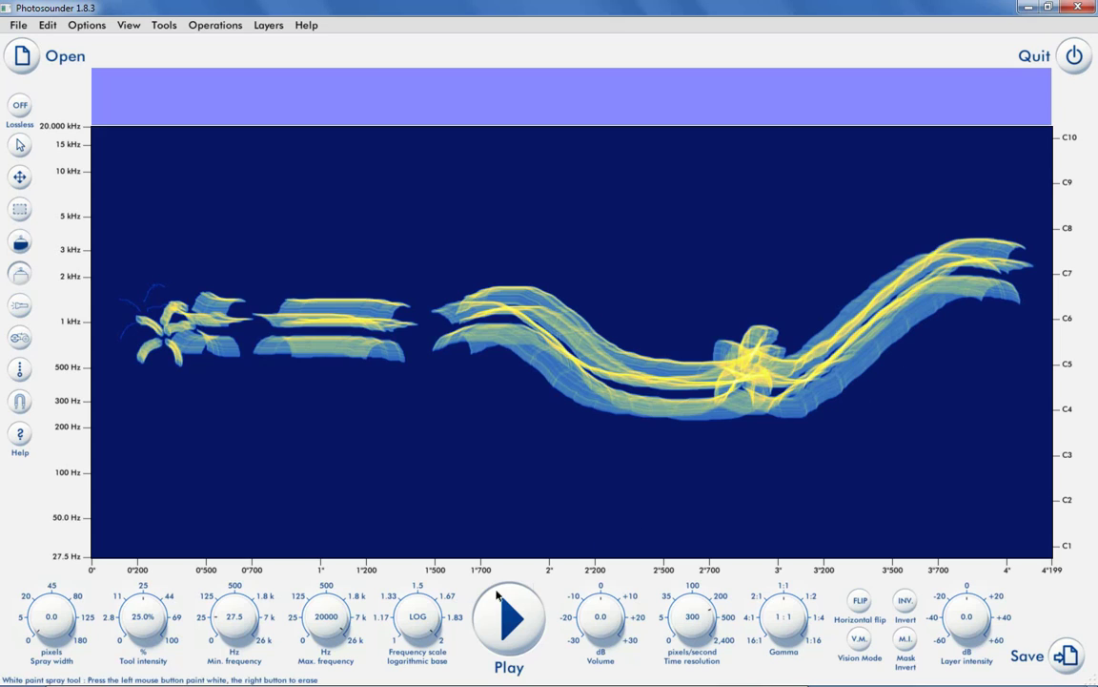
left_click(521, 620)
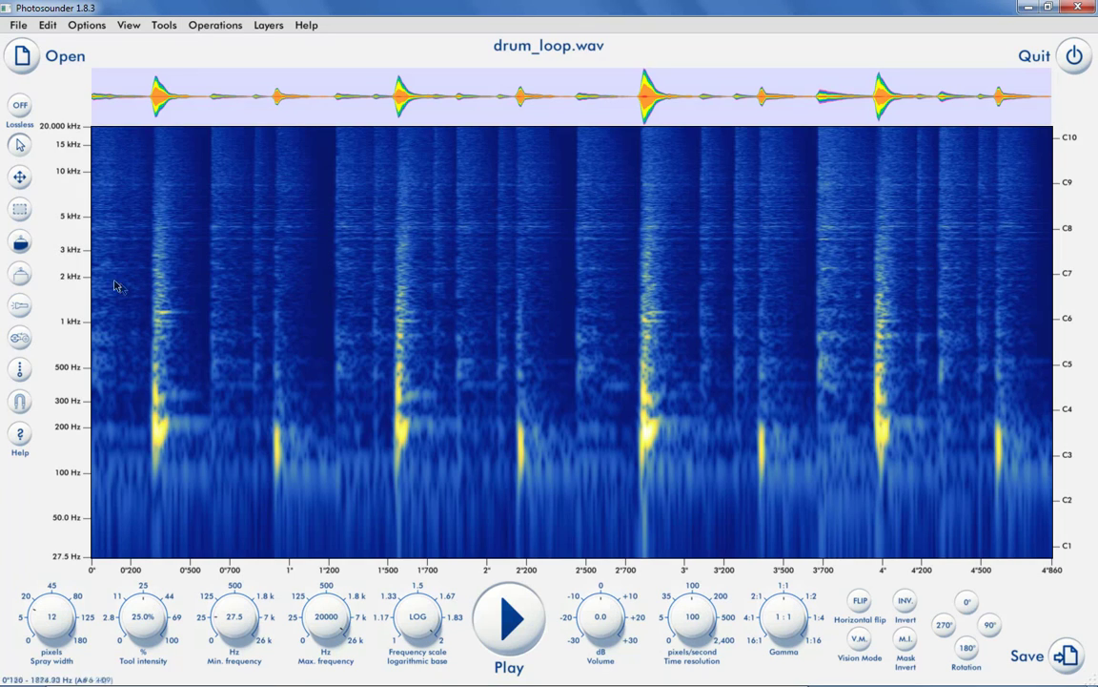
- Add a new layer and paint a curve from the top-left through 3 kHz down to about 27 Hz
left_click(262, 27)
left_click(263, 43)
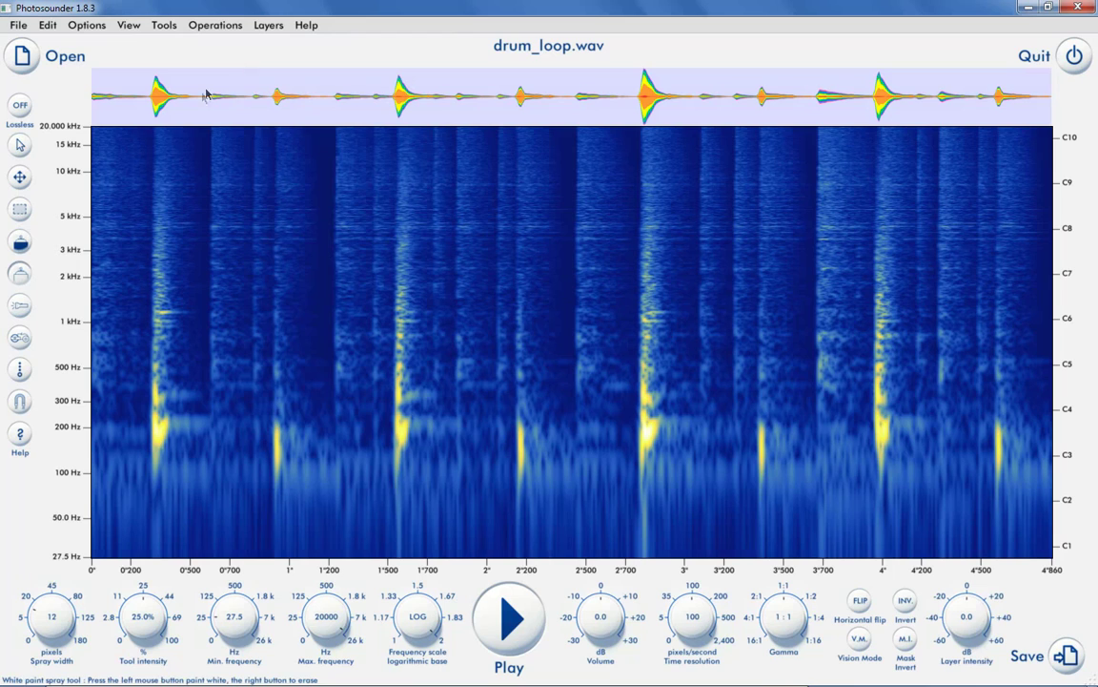
left_click(99, 132)
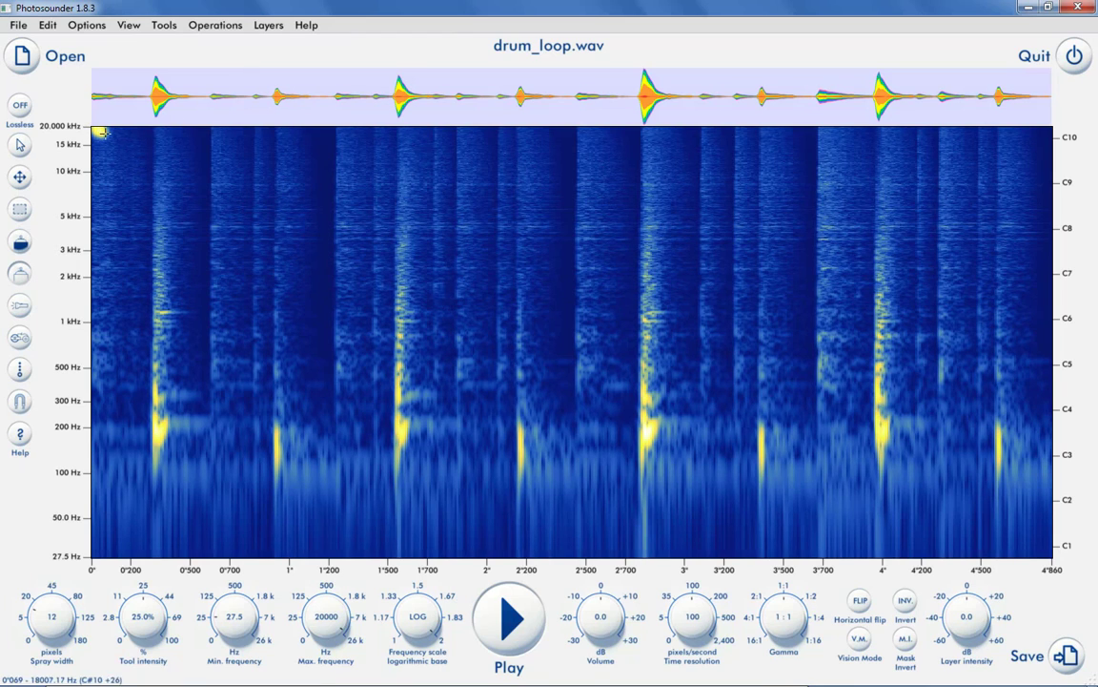
mouse_move(99, 132)
left_mouse_down()
mouse_move(373, 246)
mouse_move(146, 298)
mouse_move(108, 441)
left_mouse_up()
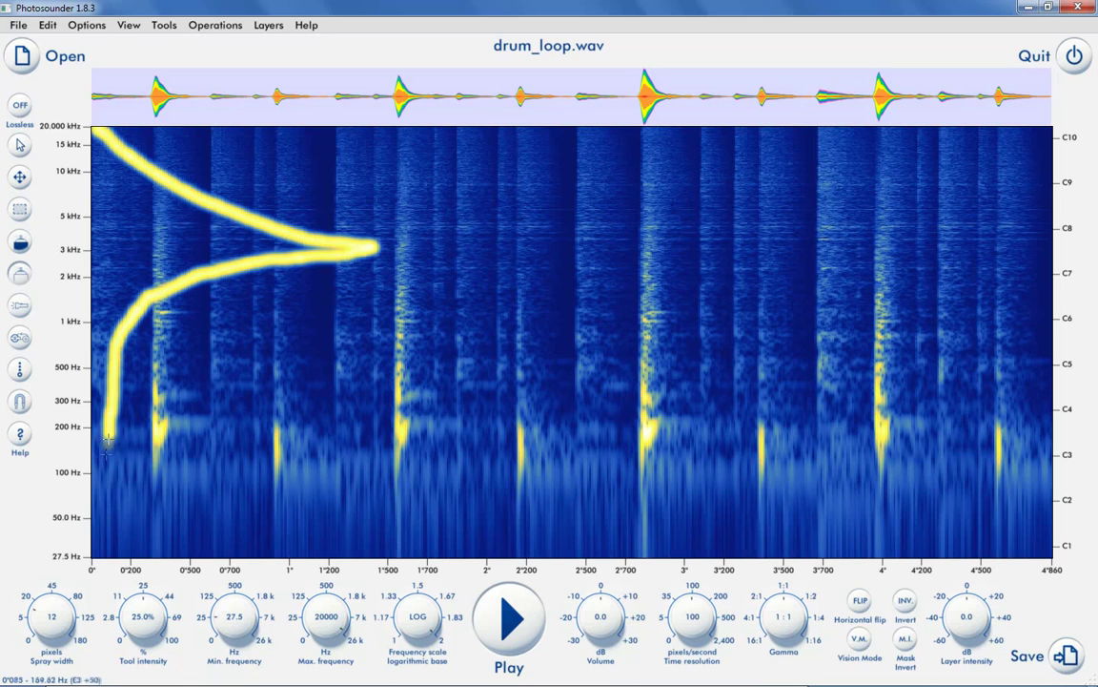
left_click_drag(107, 441, 91, 555)
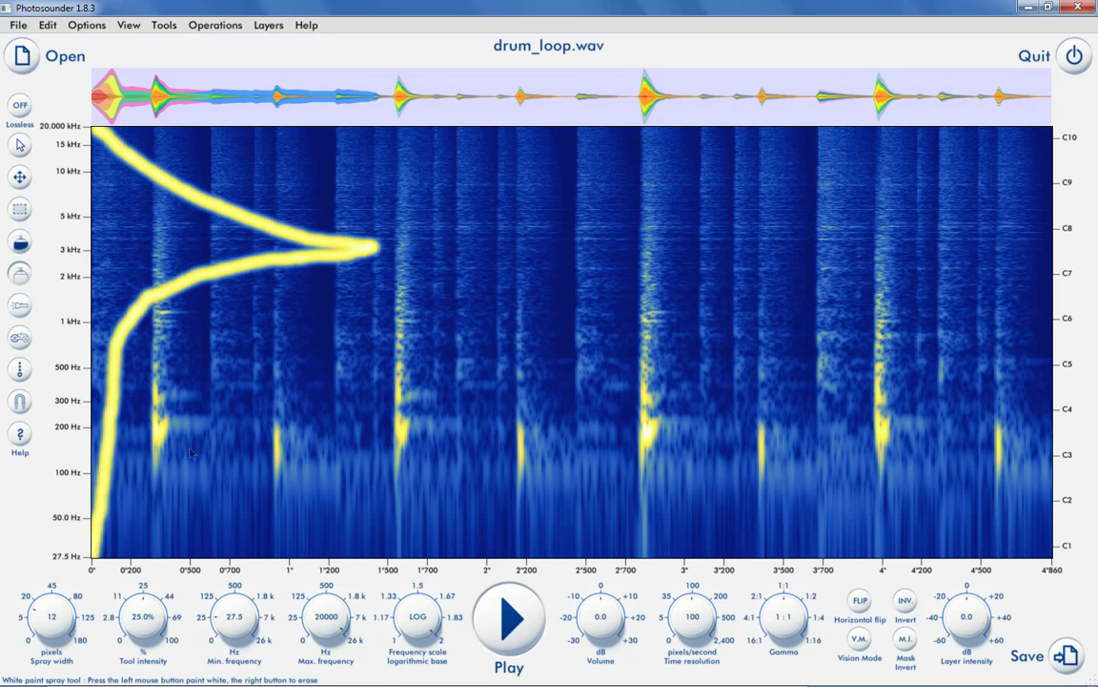
- Apply Fill from Maxima to Left, then Horizontal Average, to the painted layer
left_click(217, 26)
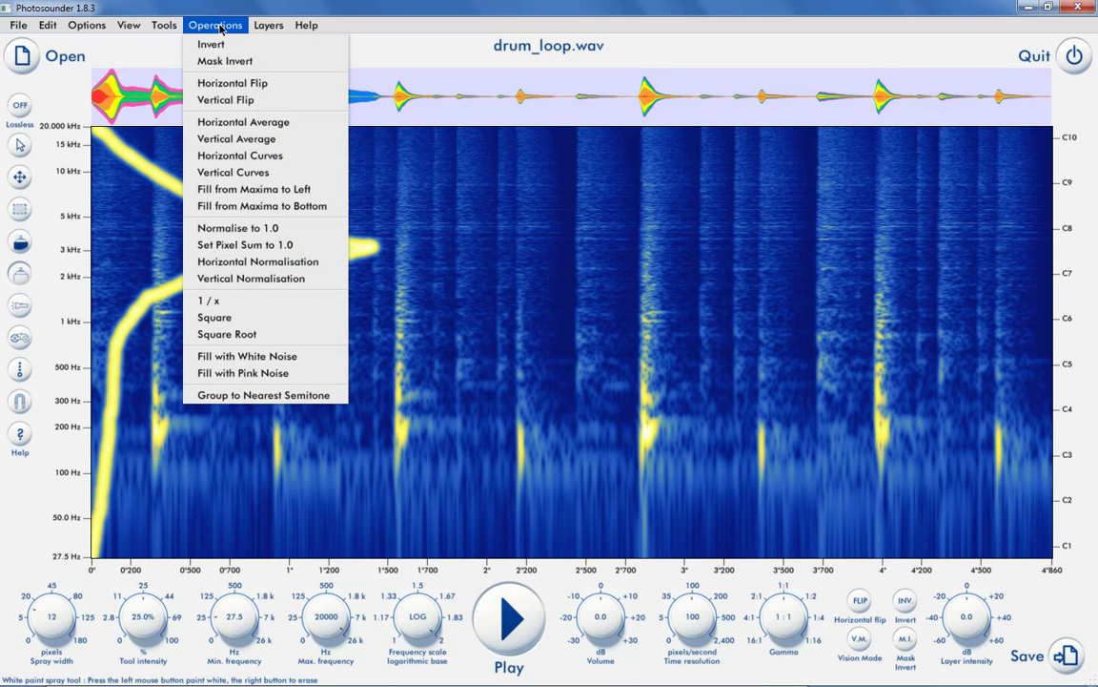
left_click(267, 190)
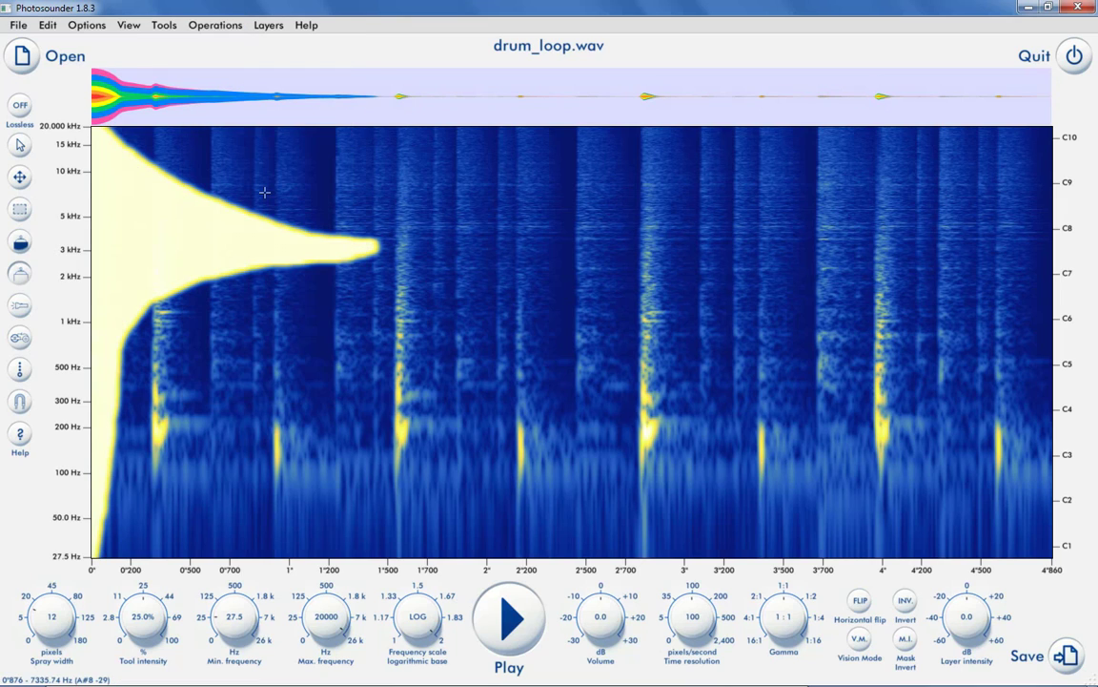
left_click(218, 26)
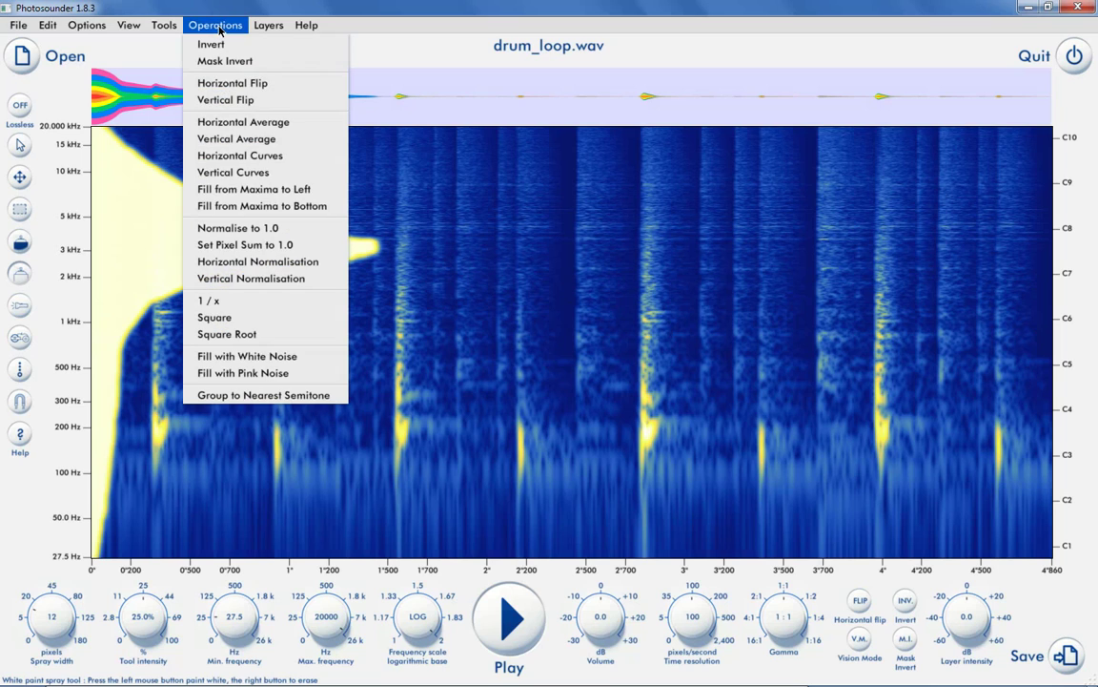
left_click(255, 125)
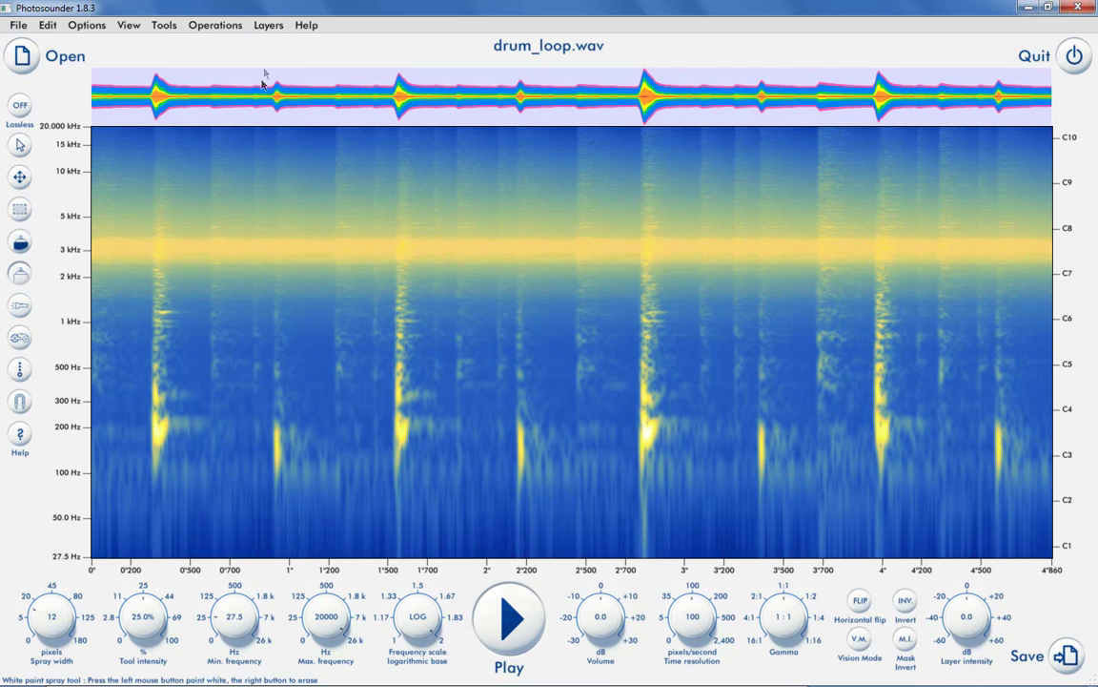
- Set the painted layer to Multiplication blending and select Layer 1 for editing
left_click(270, 26)
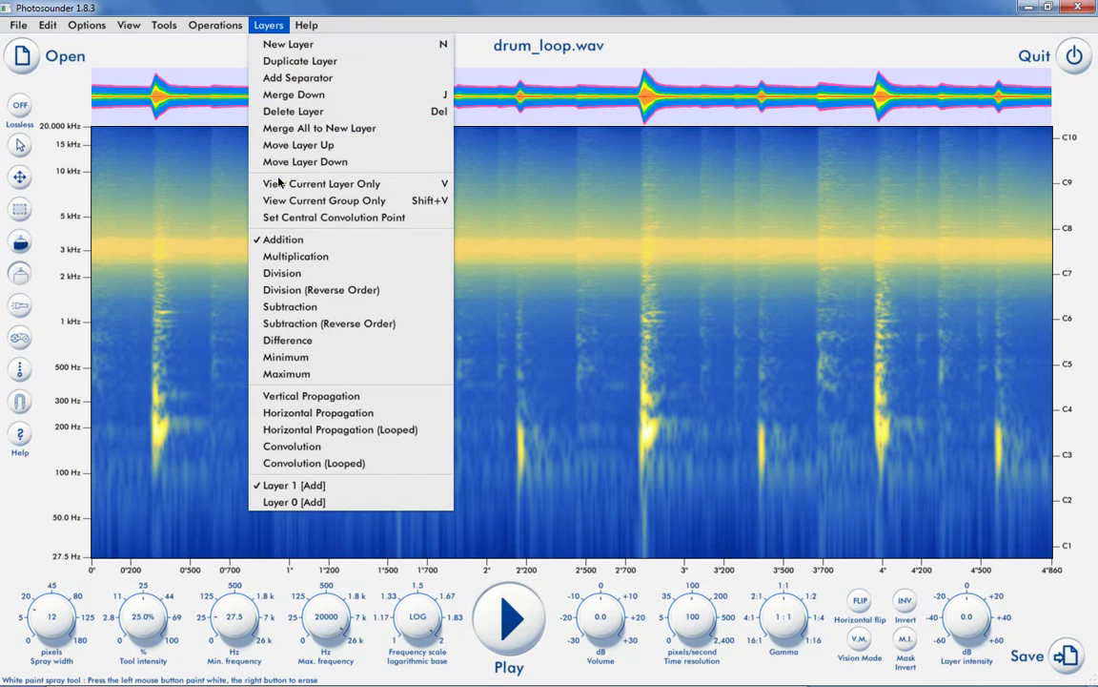
left_click(296, 263)
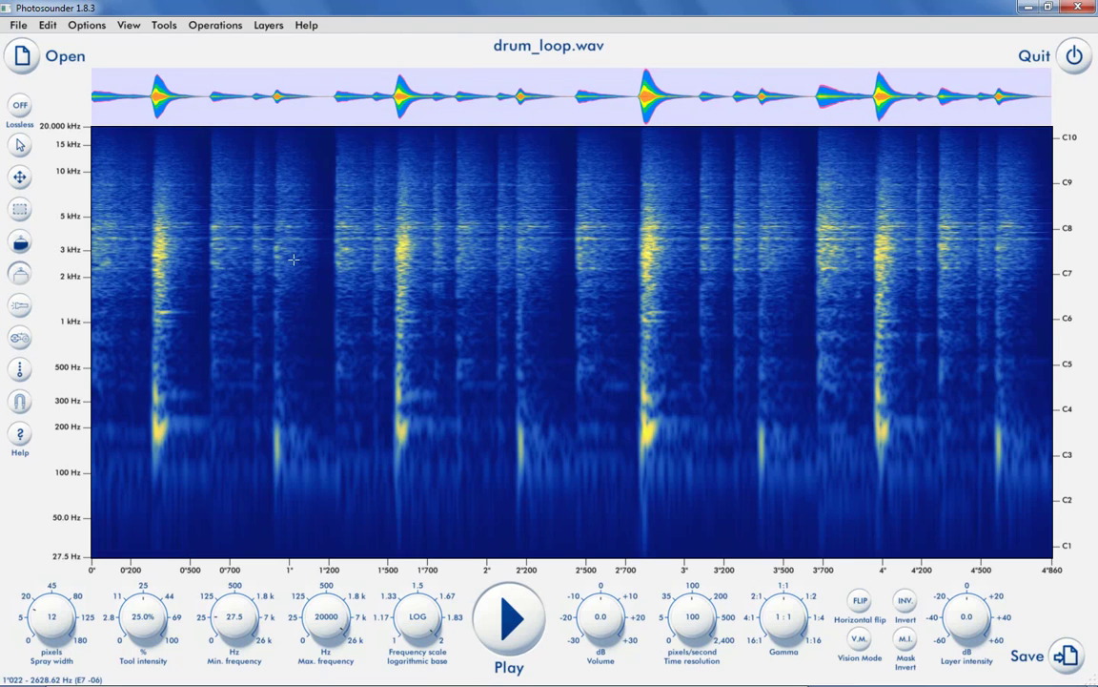
left_click(267, 25)
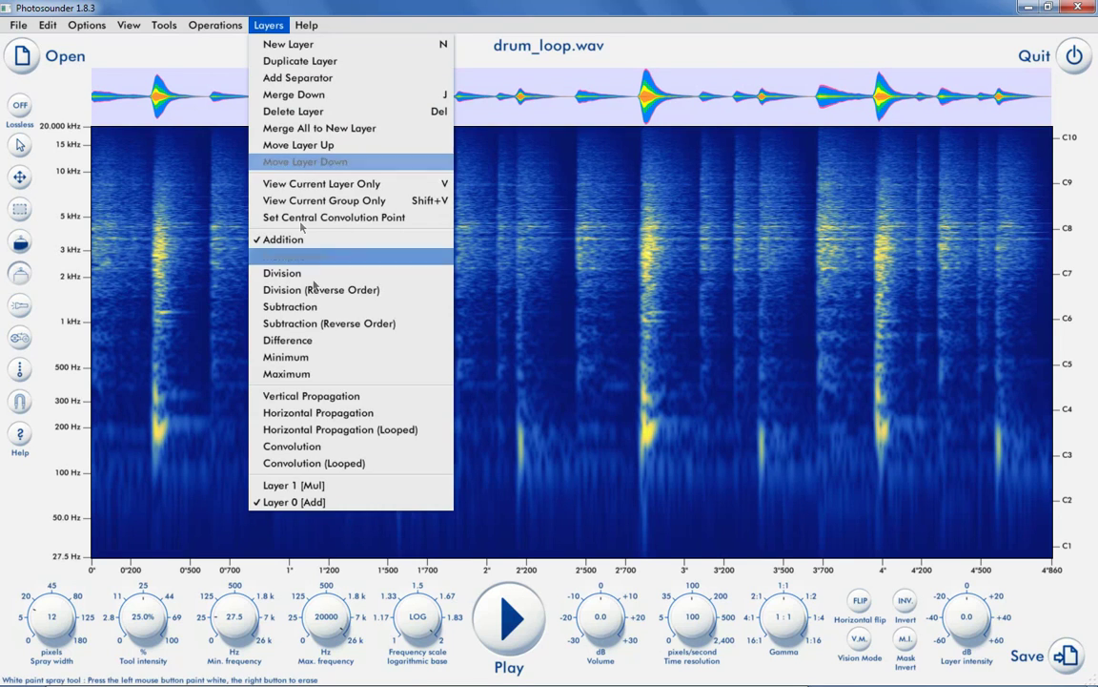
left_click(291, 484)
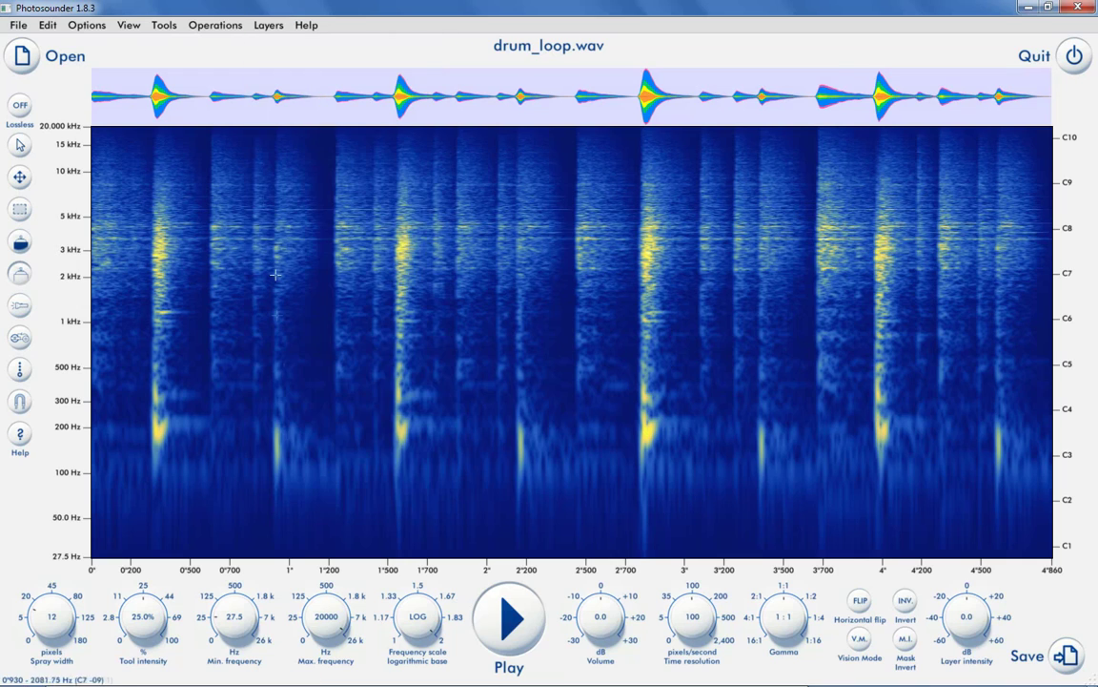
- Alternate Horizontal Curves and Horizontal Average on the layer, ending on Horizontal Curves
left_click(226, 29)
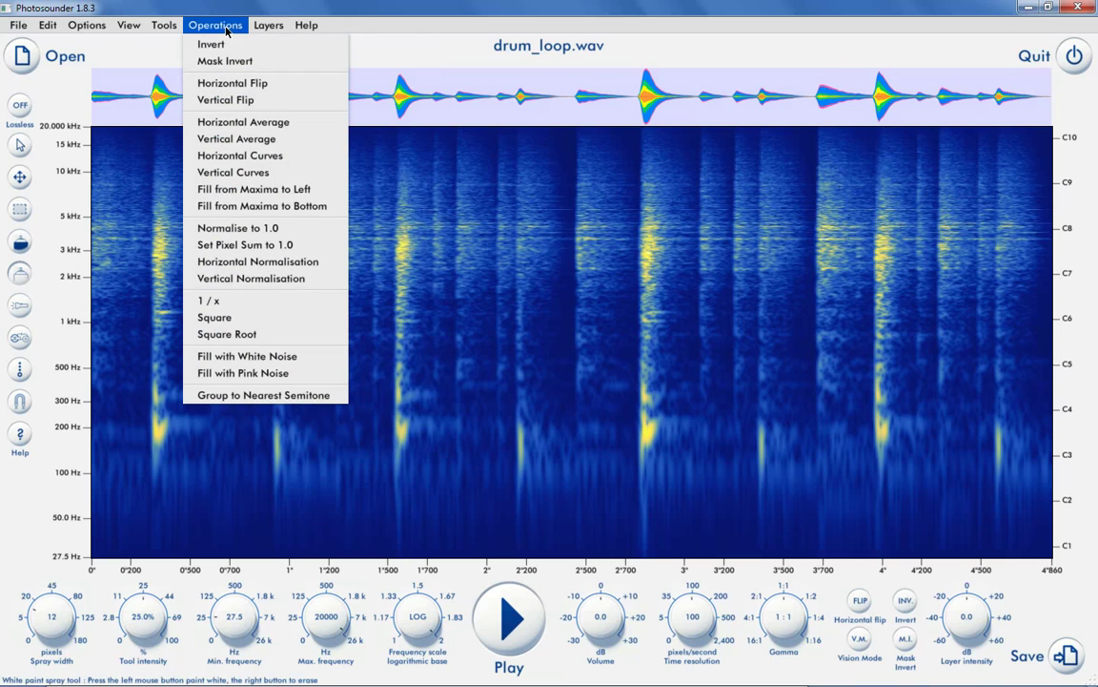
left_click(254, 153)
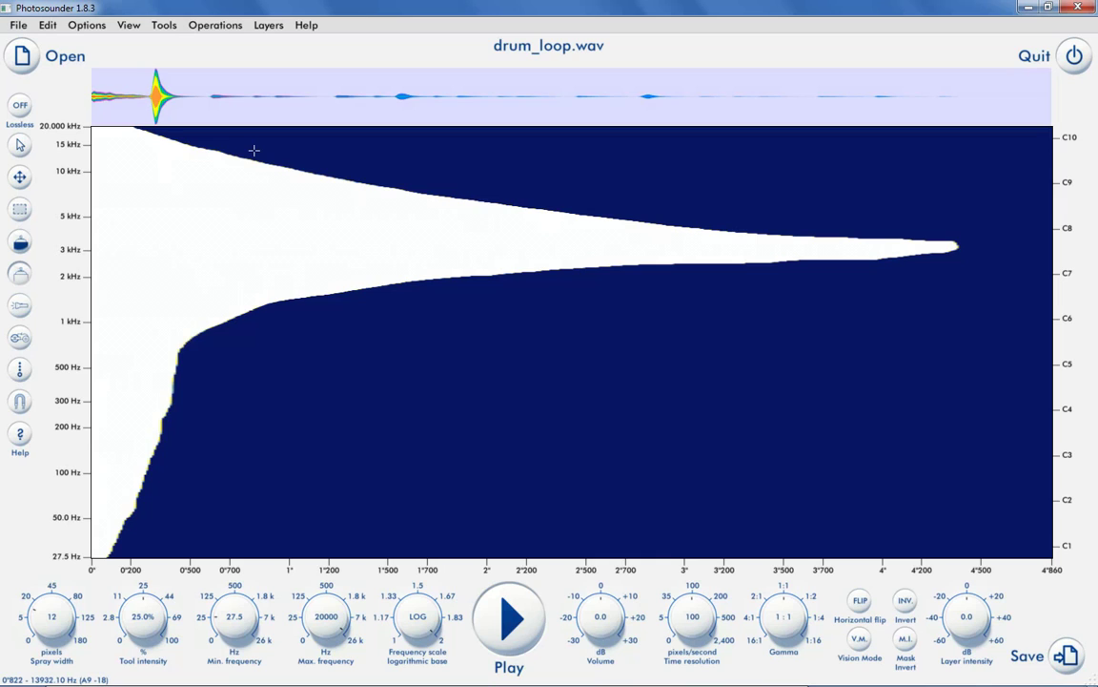
left_click(218, 28)
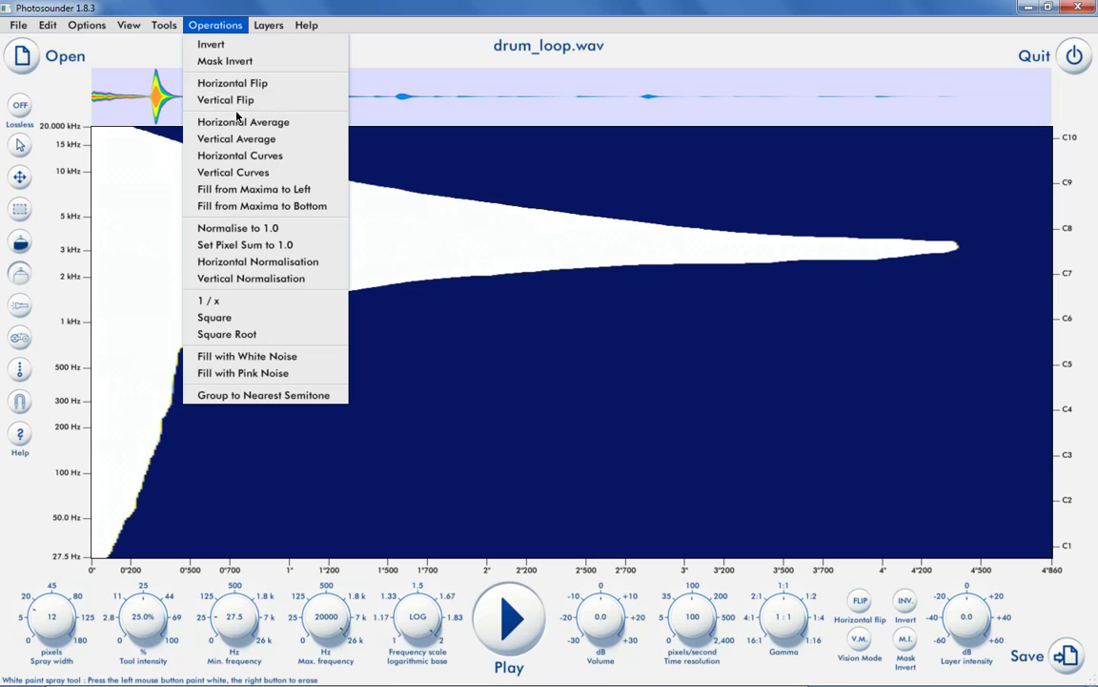
left_click(239, 118)
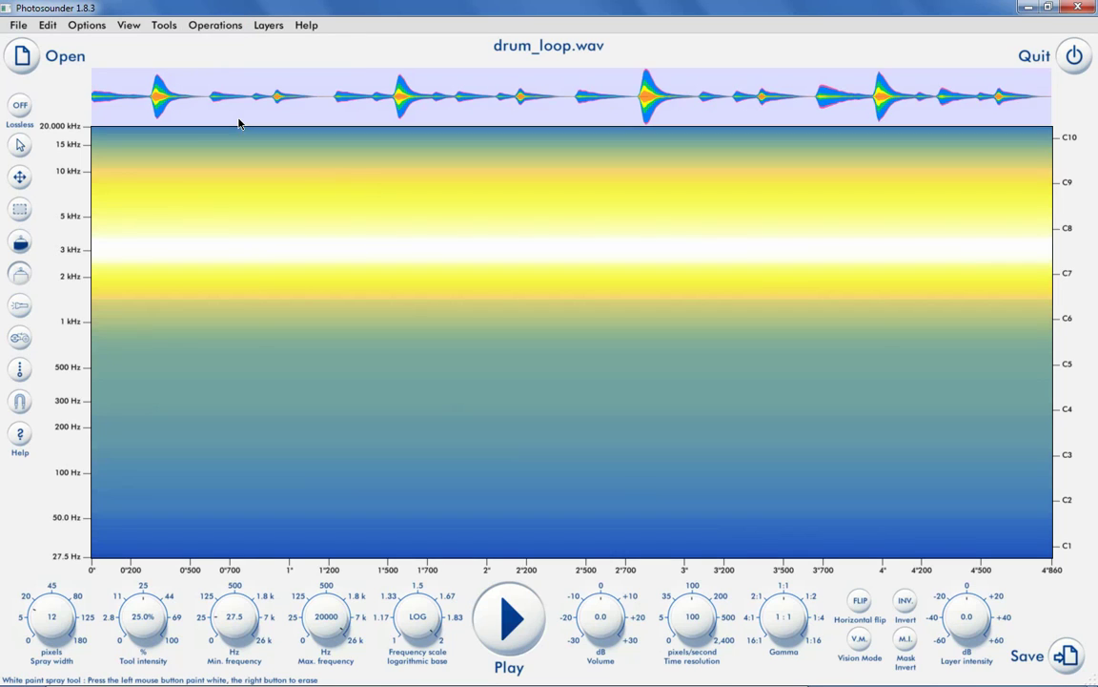
left_click(218, 31)
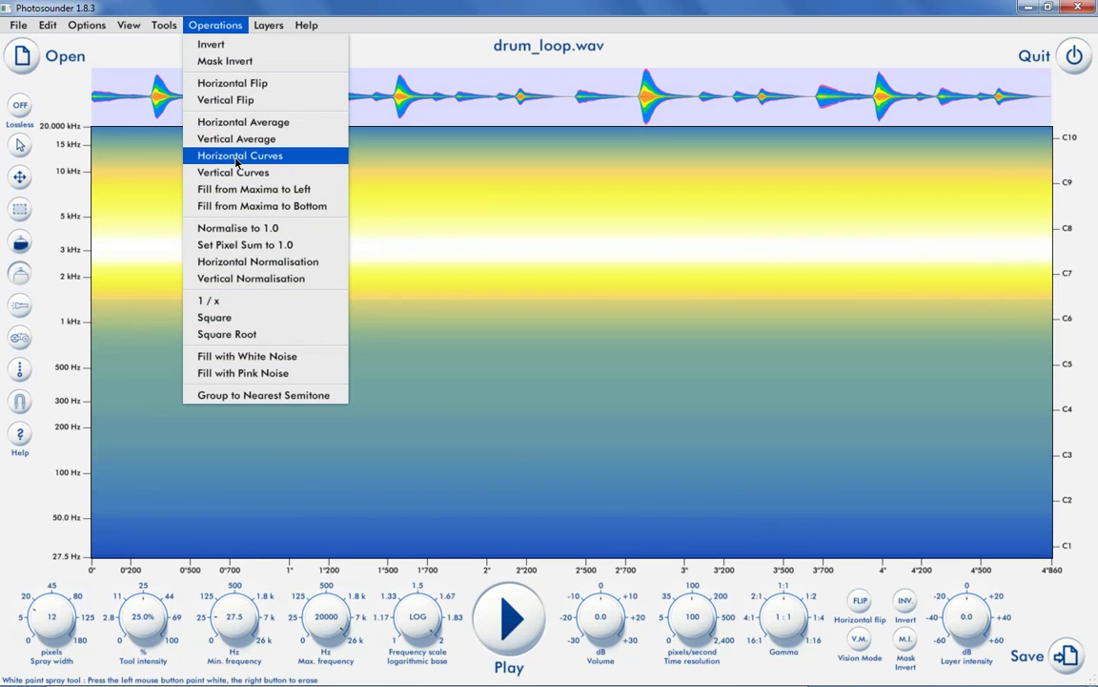
left_click(239, 155)
left_click(206, 25)
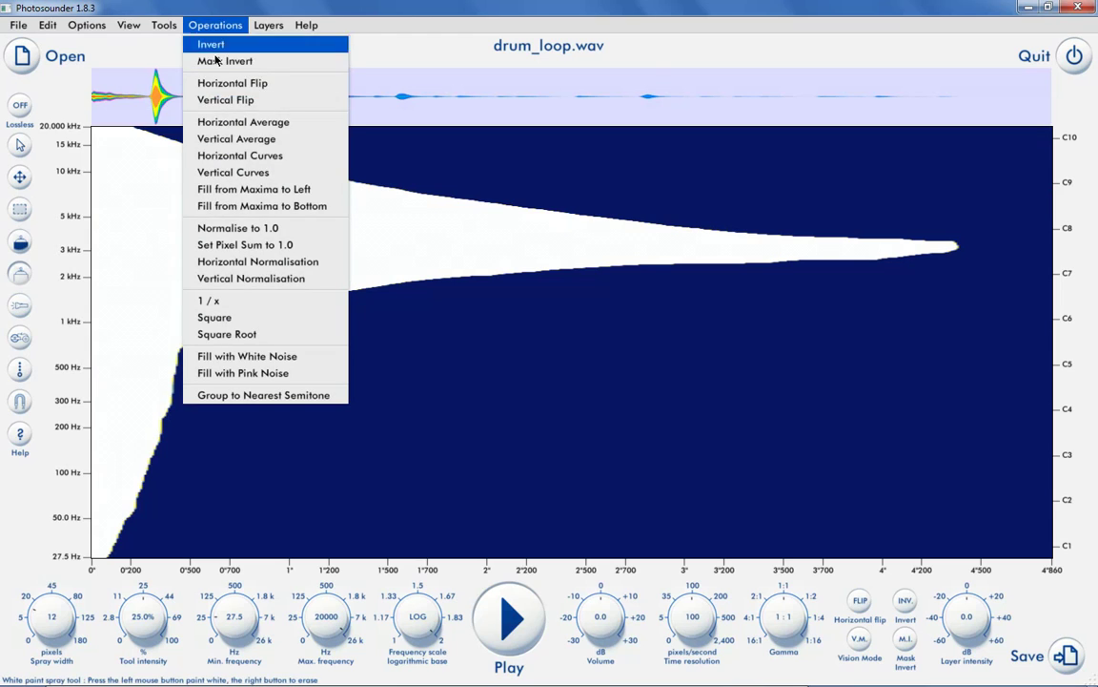
left_click(229, 123)
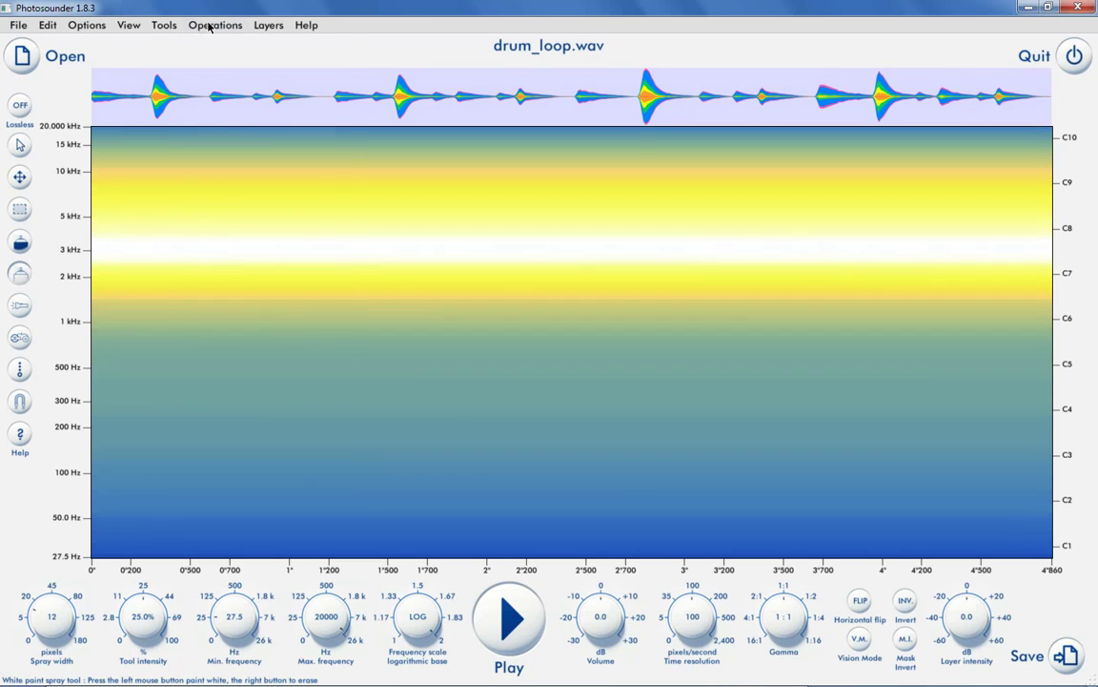
left_click(209, 25)
left_click(230, 155)
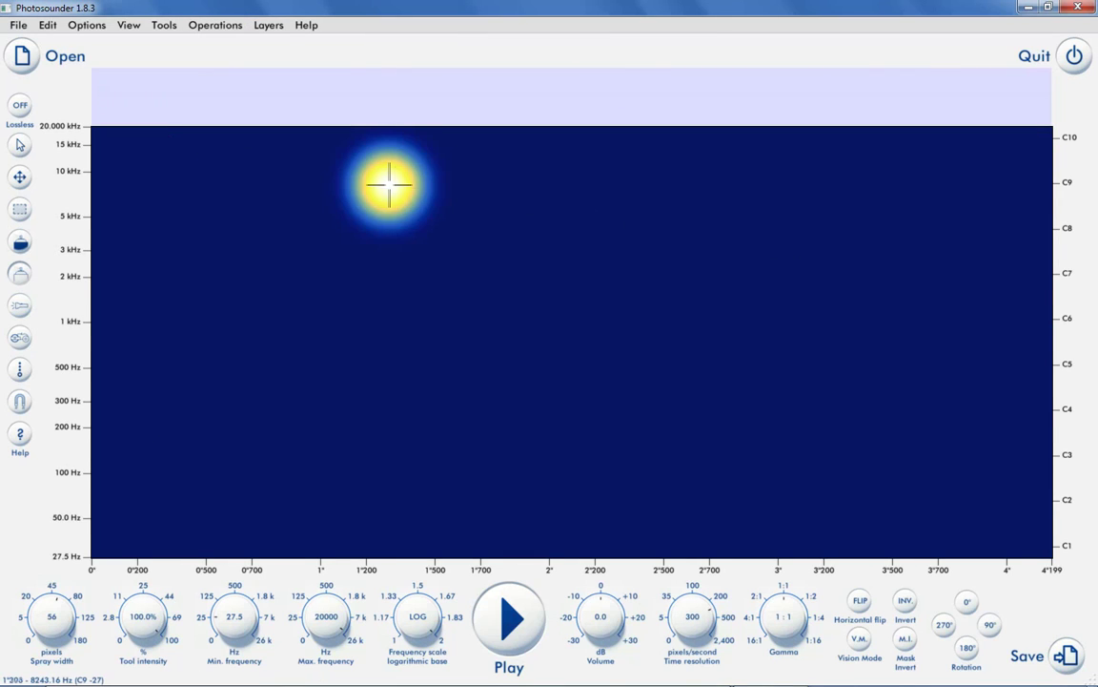
- Paint a thick X on the empty canvas and invert the spectrogram so it turns dark
mouse_move(387, 184)
left_mouse_down()
mouse_move(581, 361)
mouse_move(657, 454)
left_mouse_up()
left_click_drag(356, 468, 669, 188)
left_click(906, 603)
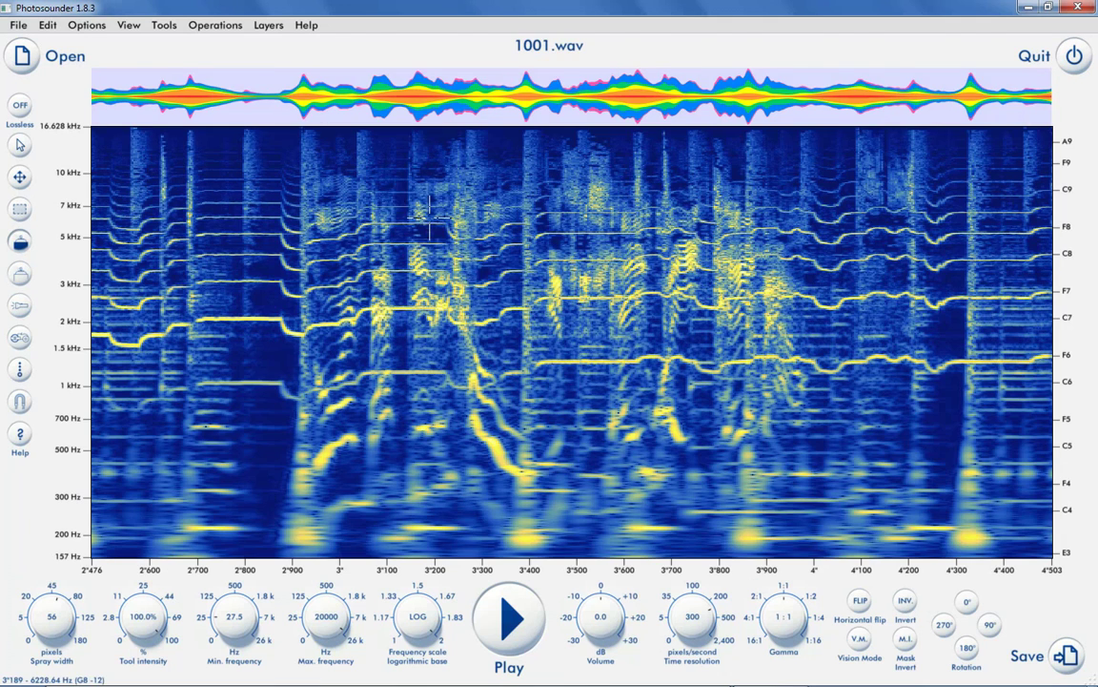
- Paint a dark X over 1001.wav and toggle Mask Invert three times to isolate it
left_click_drag(353, 160, 725, 467)
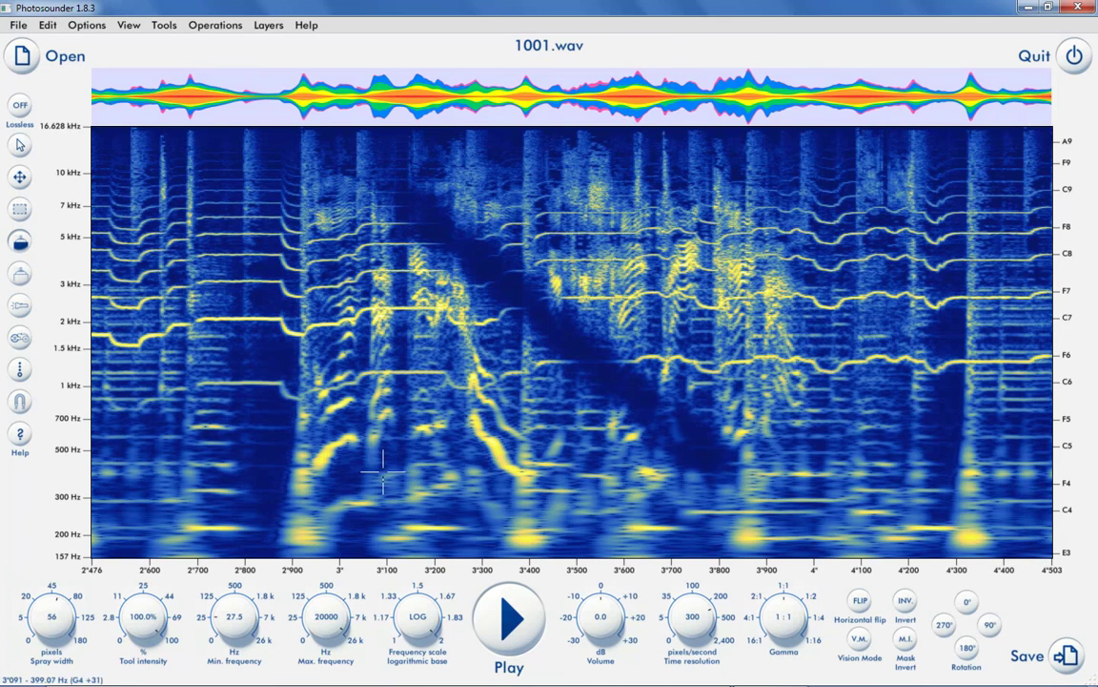
mouse_move(353, 420)
left_mouse_down()
mouse_move(513, 351)
mouse_move(634, 167)
left_mouse_up()
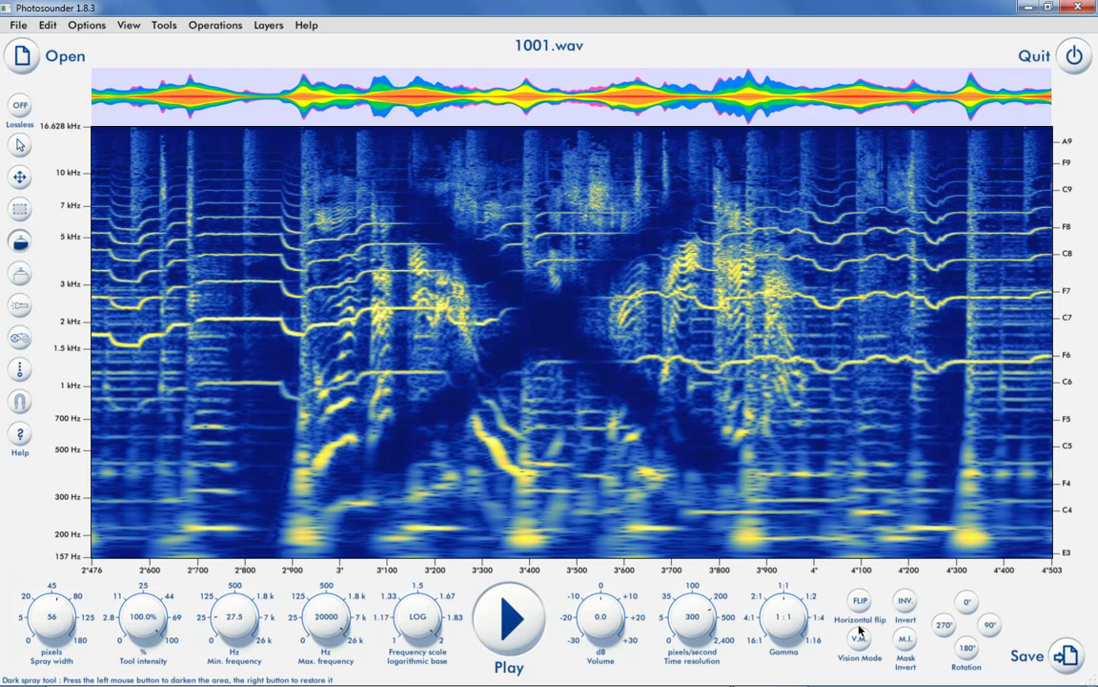
left_click(905, 641)
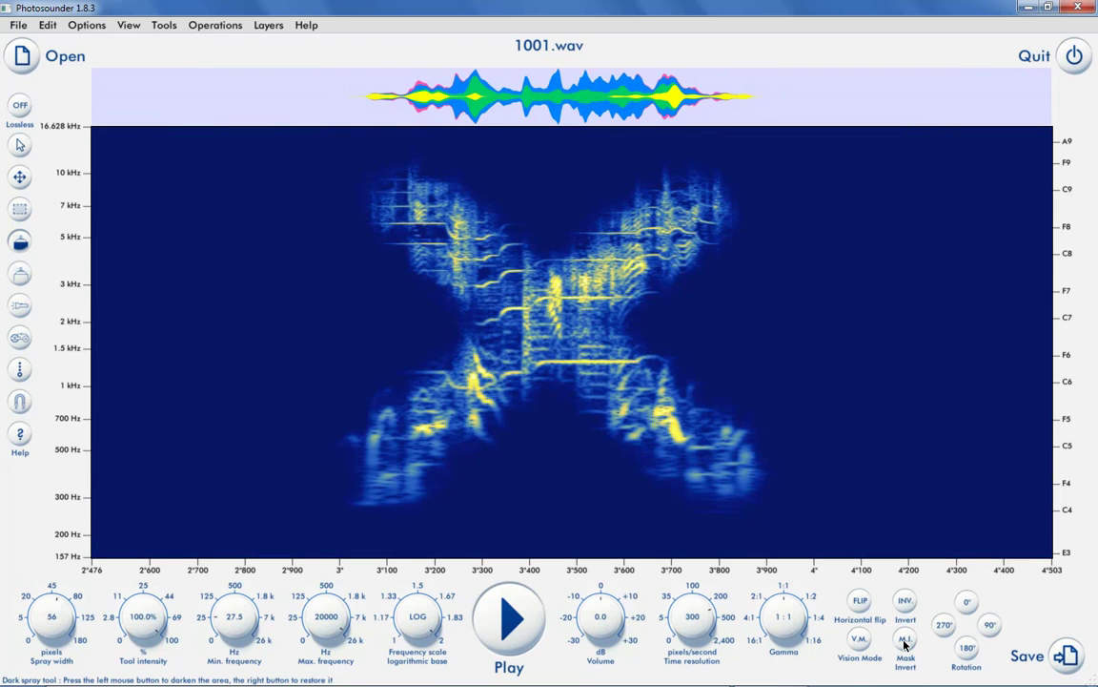
left_click(905, 641)
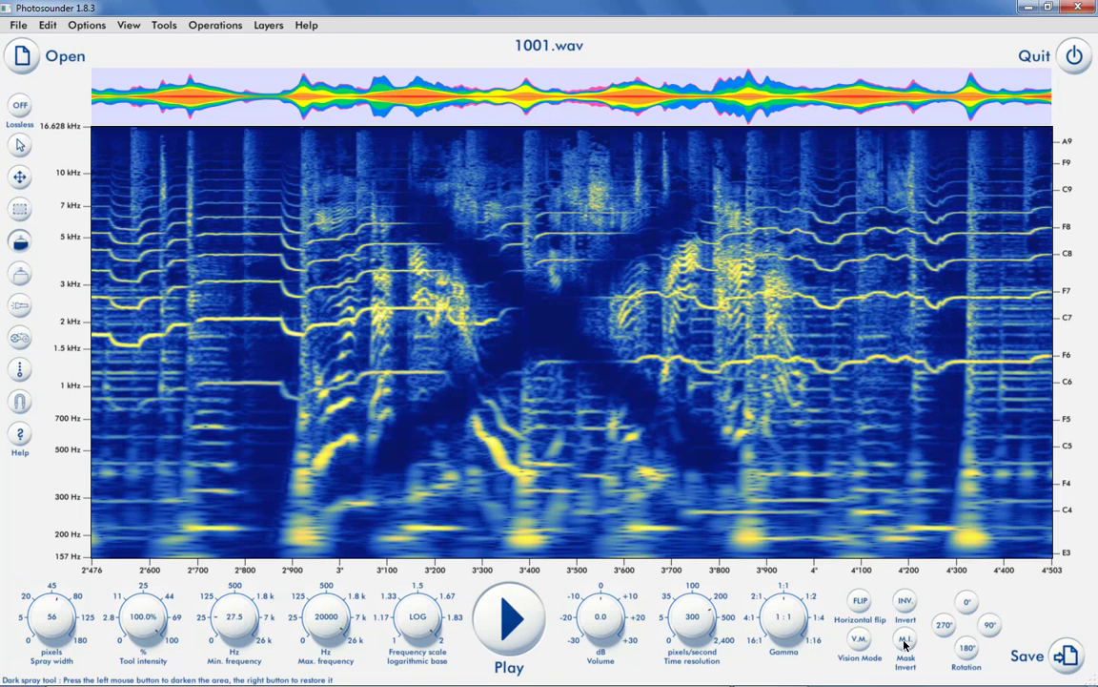
left_click(905, 641)
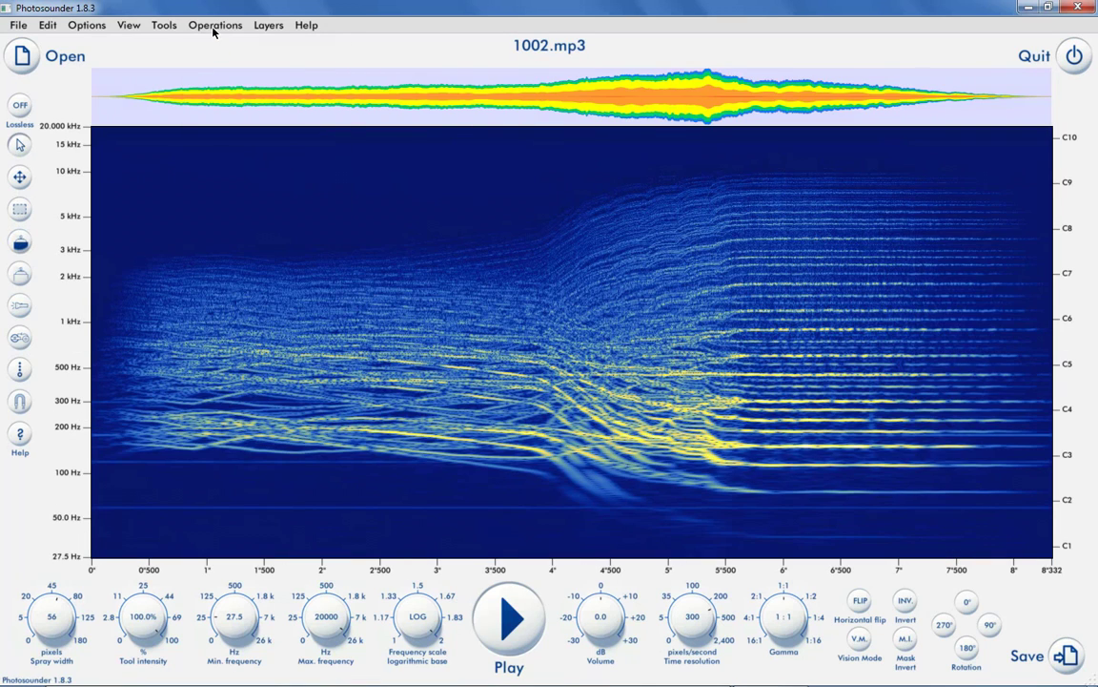
- Flip 1002.mp3 horizontally twice and vertically once, then normalise the layer image to 1.0
left_click(214, 27)
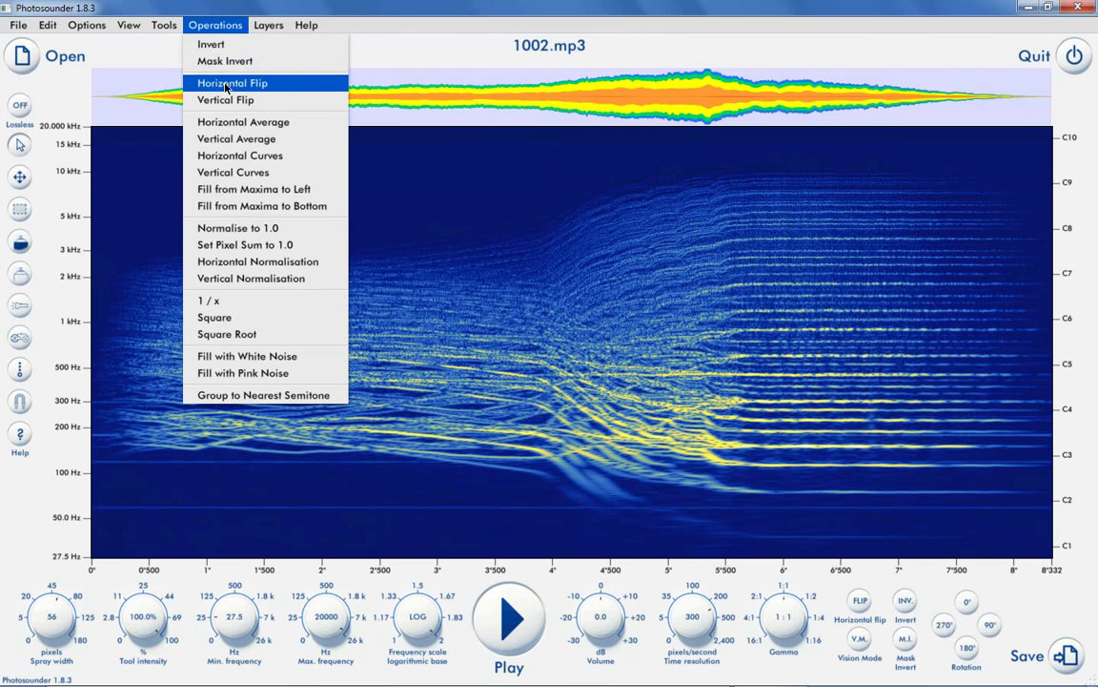
left_click(210, 81)
left_click(216, 27)
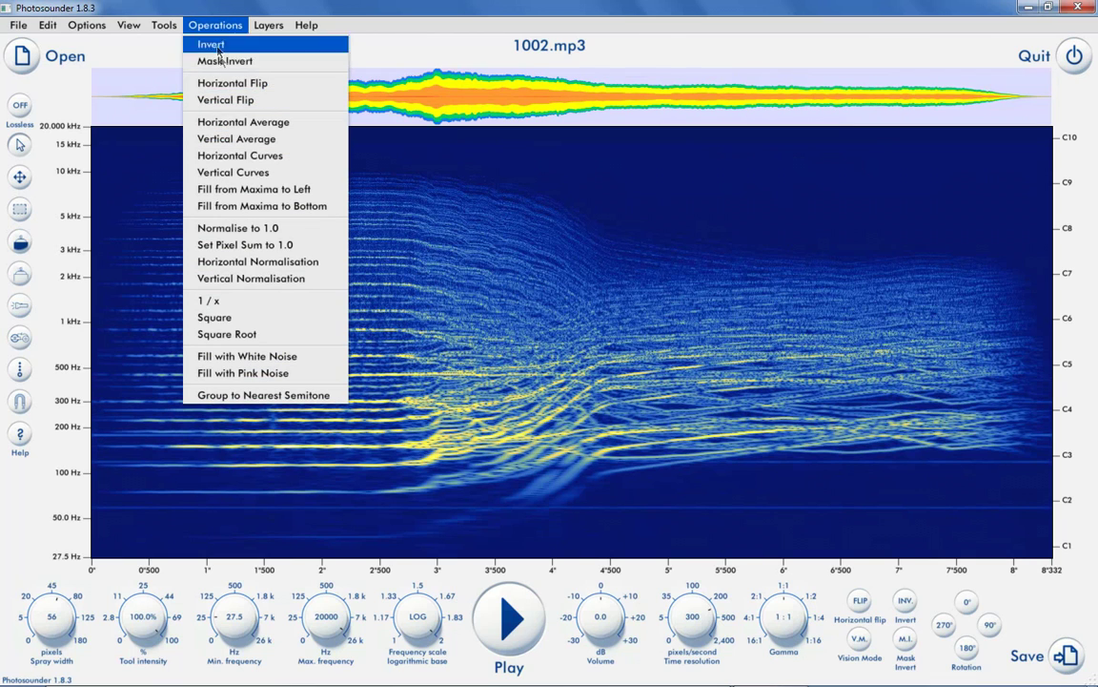
left_click(229, 84)
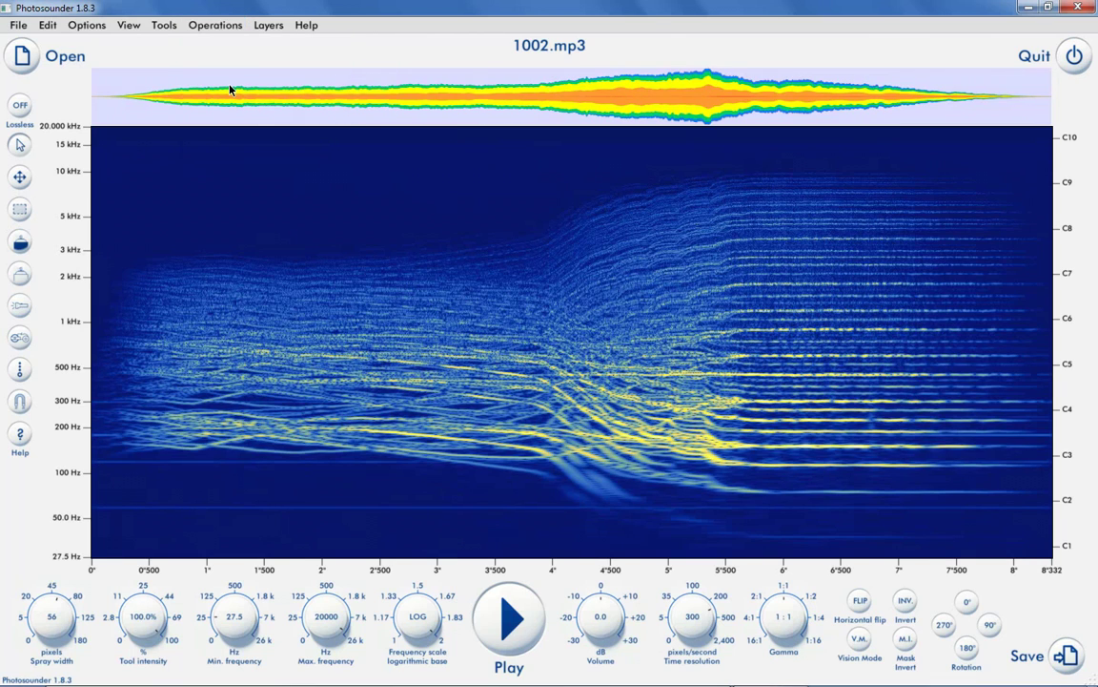
left_click(216, 26)
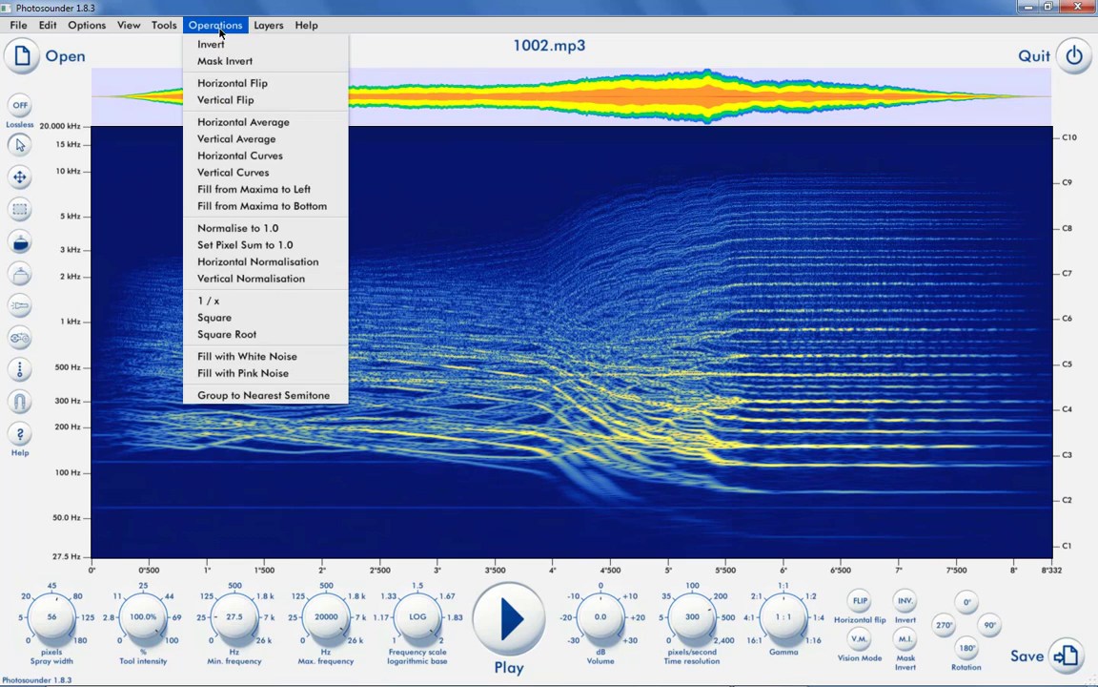
left_click(231, 100)
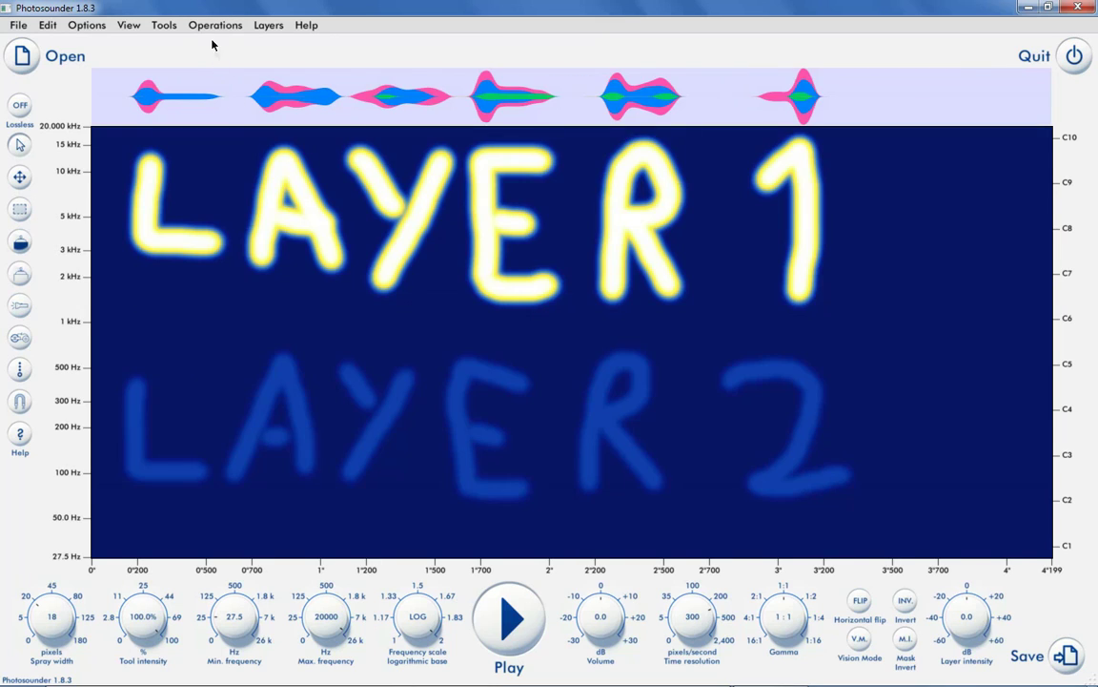
left_click(214, 26)
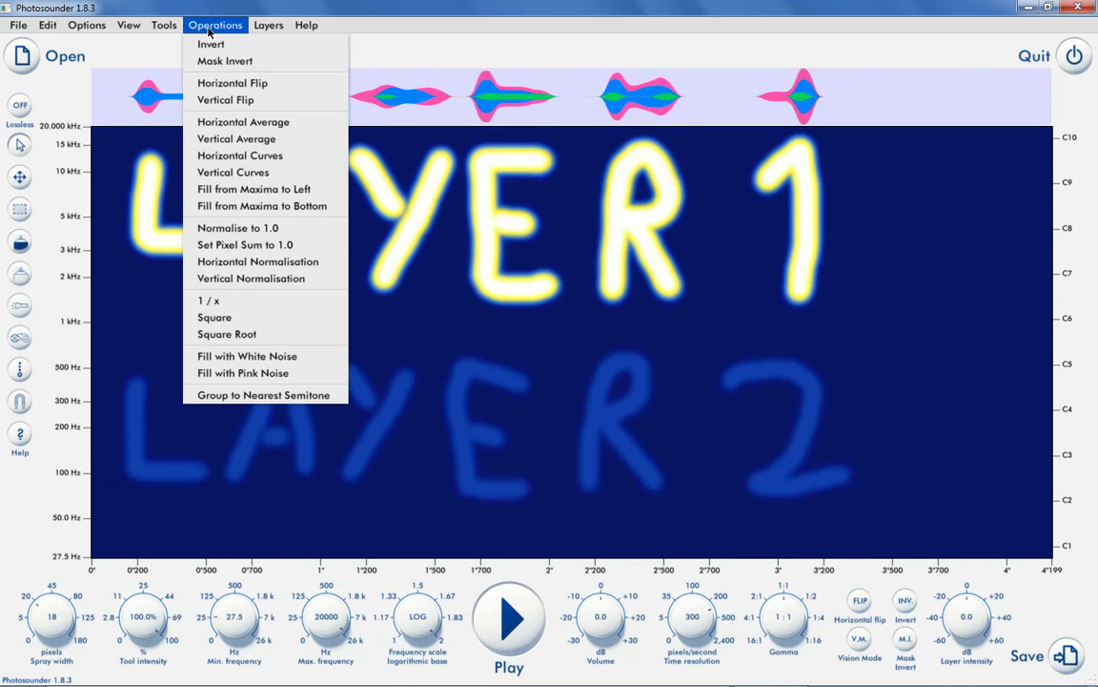
left_click(252, 231)
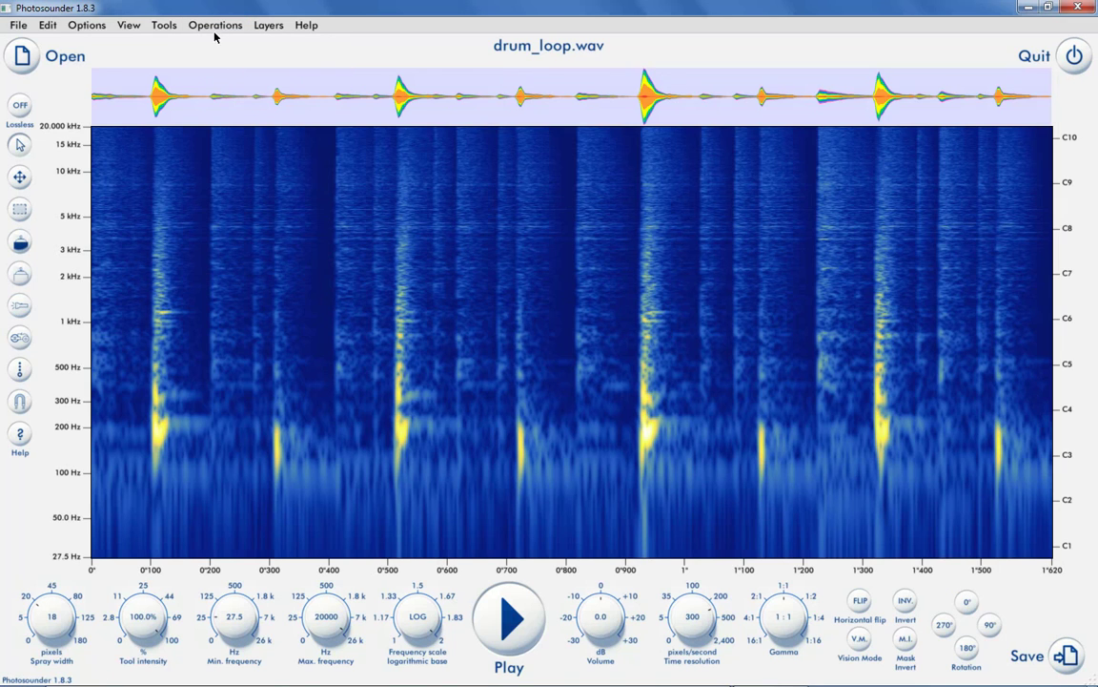
- Try Horizontal and Vertical Normalisation on drum_loop.wav, undoing each one
left_click(215, 25)
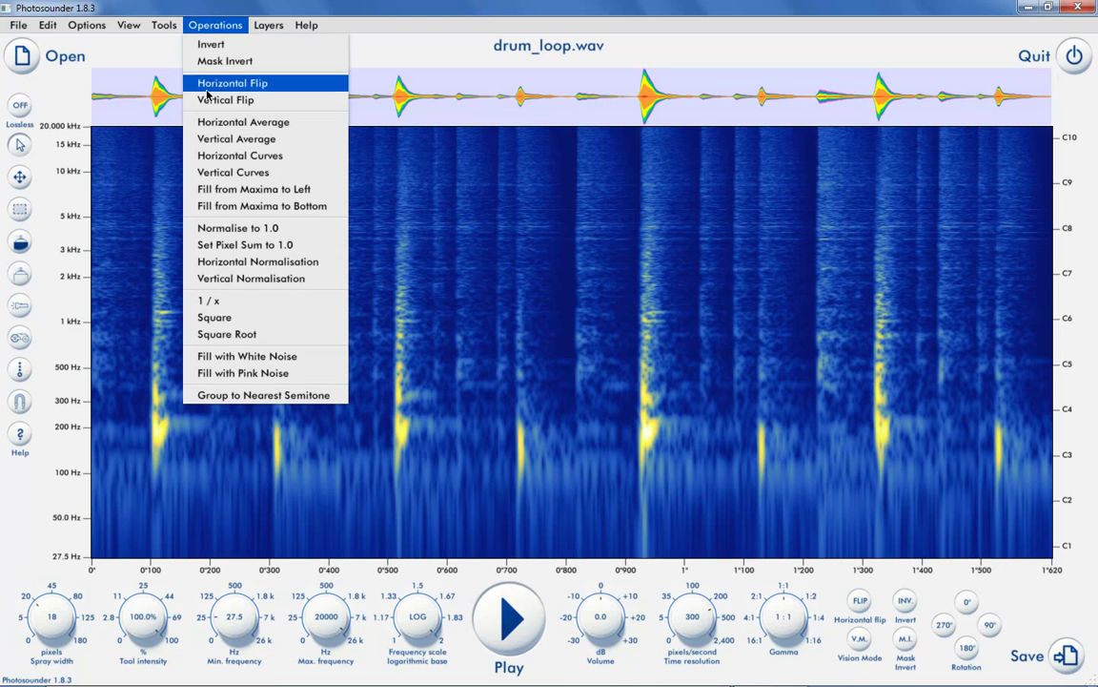
left_click(227, 263)
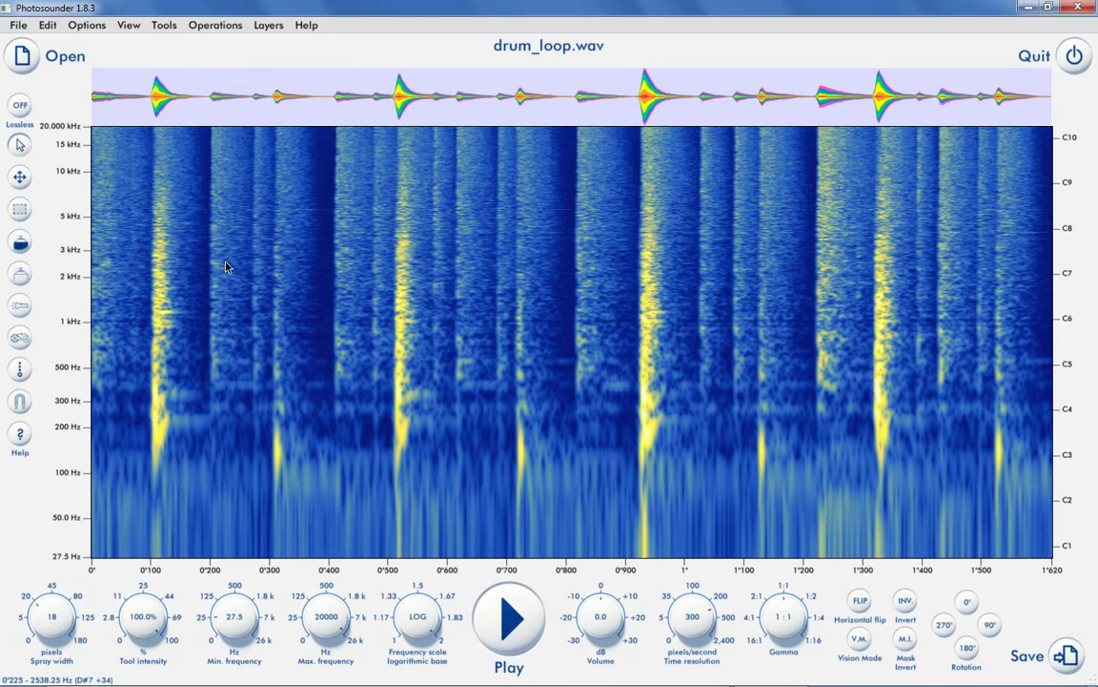
left_click(86, 26)
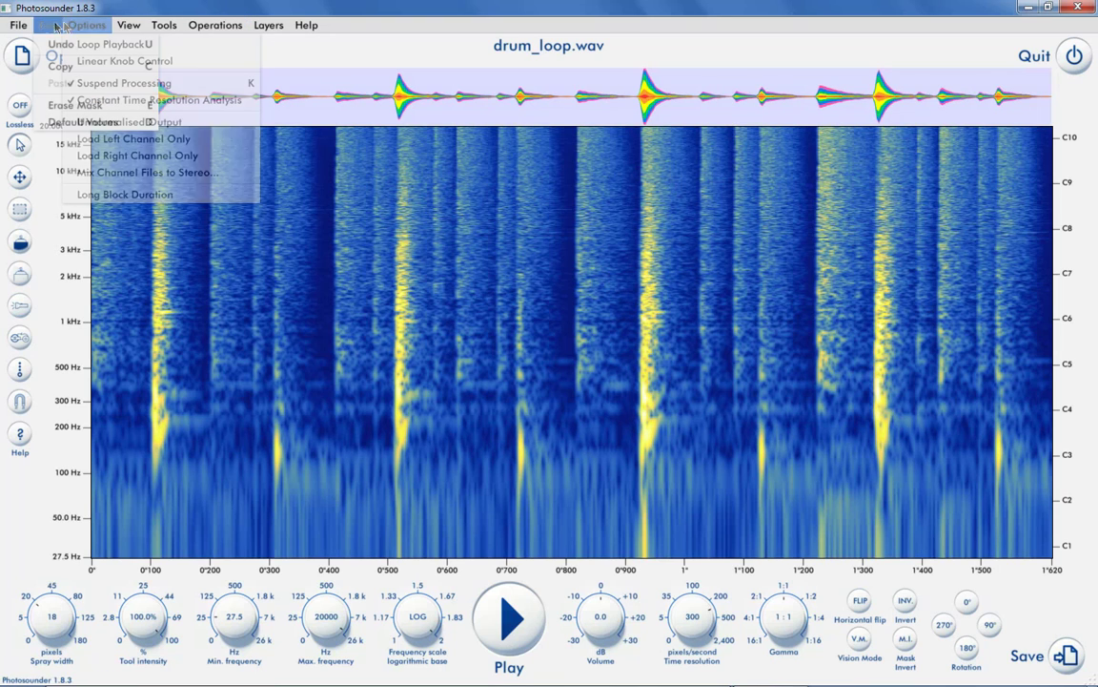
left_click(46, 43)
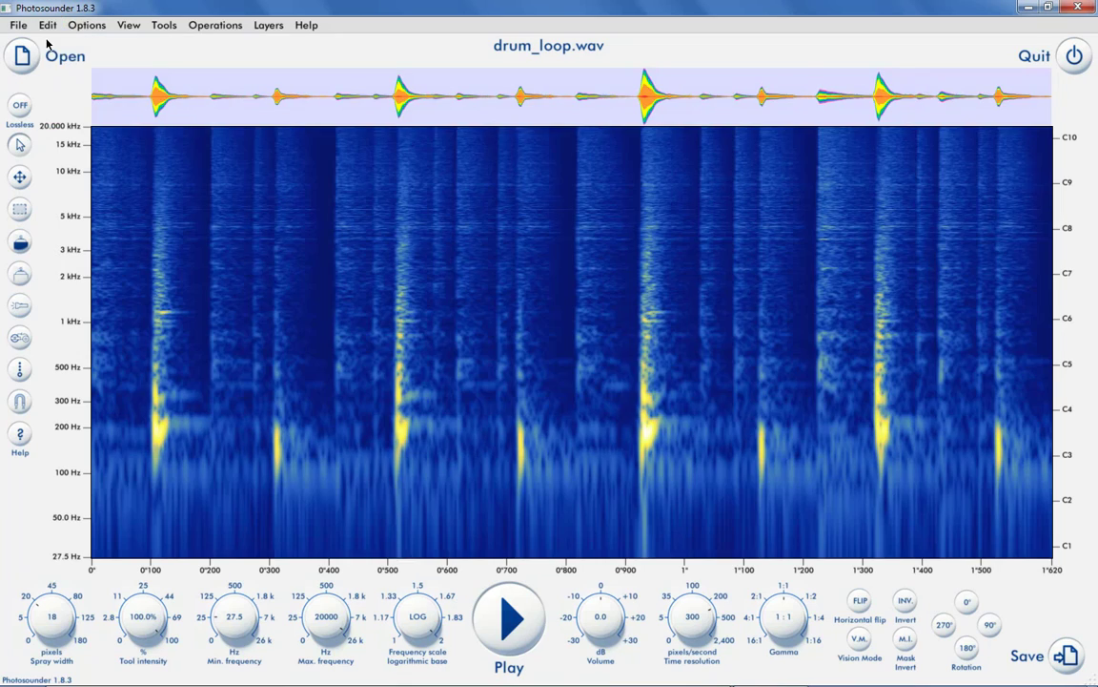
left_click(197, 29)
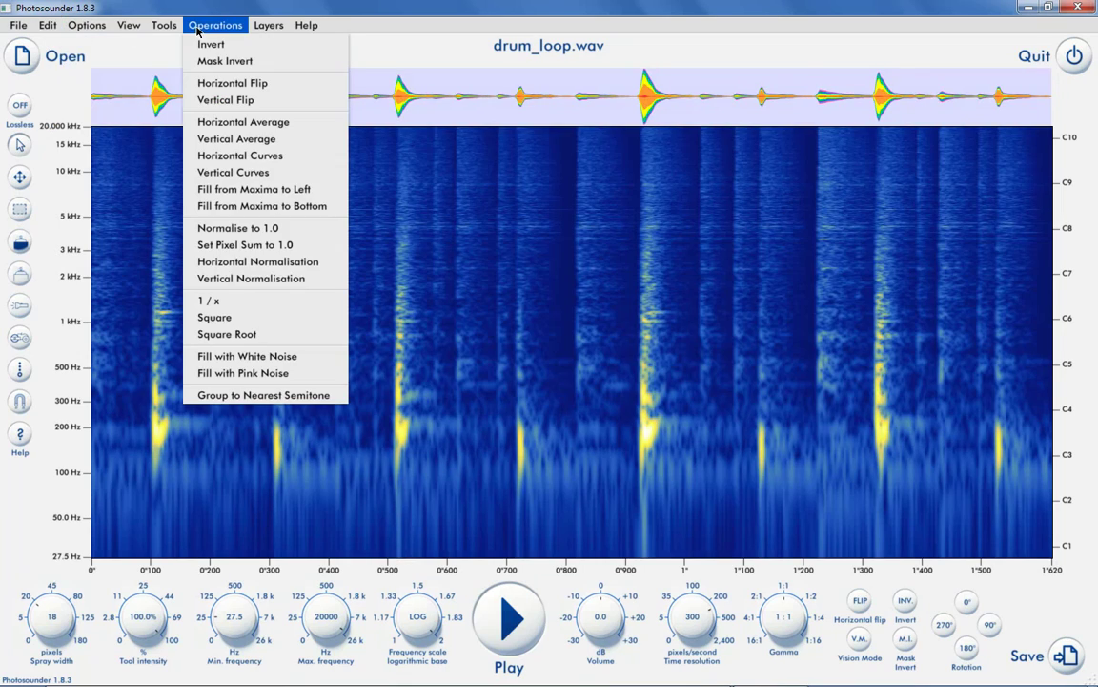
left_click(235, 286)
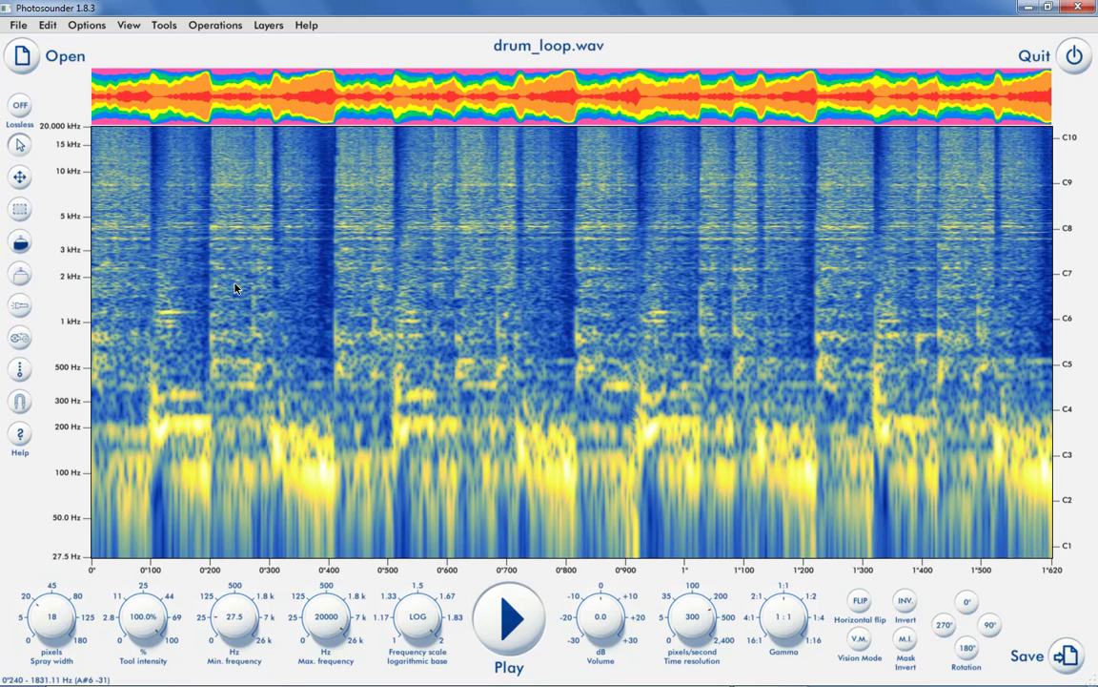
key("ctrl+z")
- Apply 1 / x twice, then Square and Square Root, returning the spectrogram to its original levels
left_click(216, 24)
left_click(237, 279)
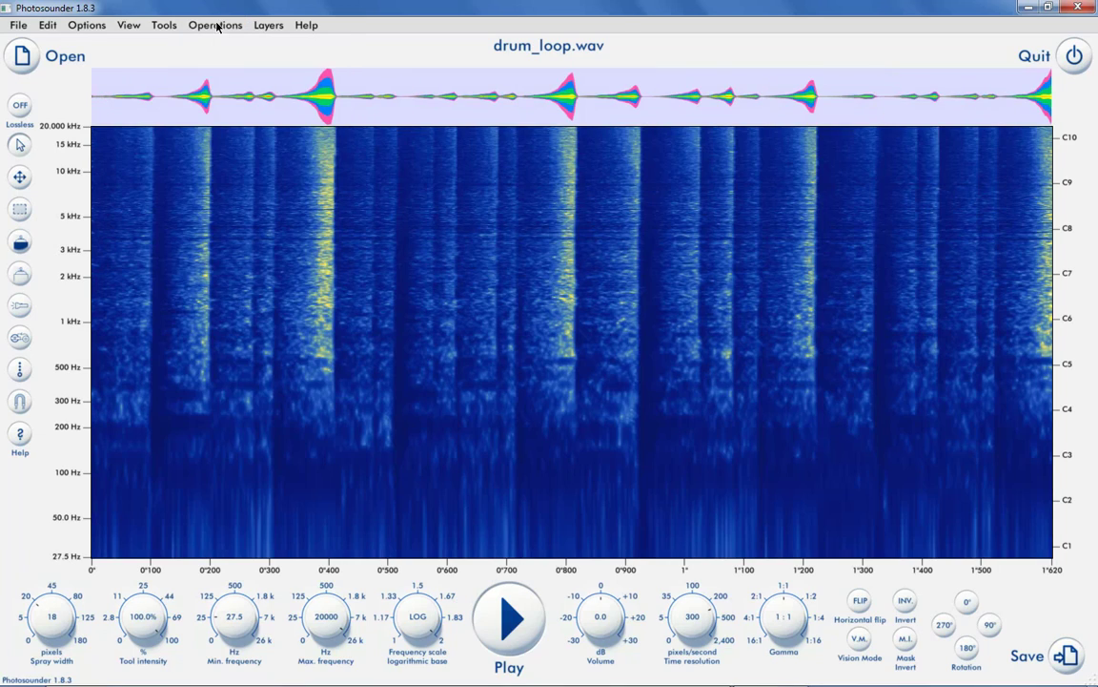
left_click(217, 26)
left_click(233, 300)
left_click(221, 27)
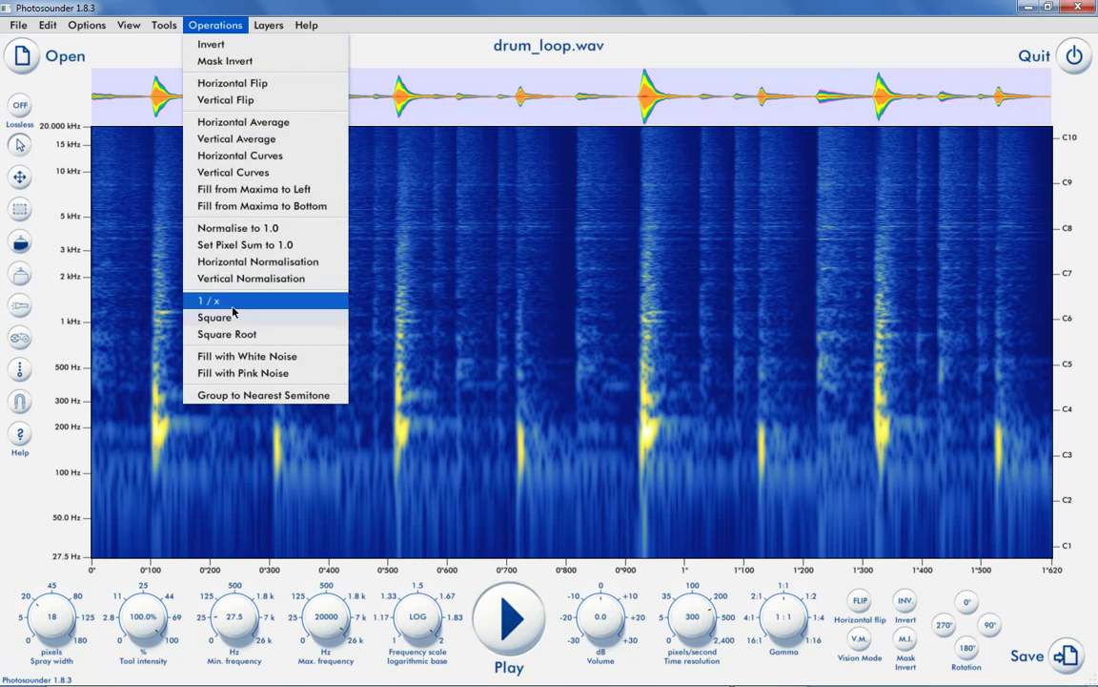
left_click(234, 316)
left_click(221, 26)
left_click(236, 334)
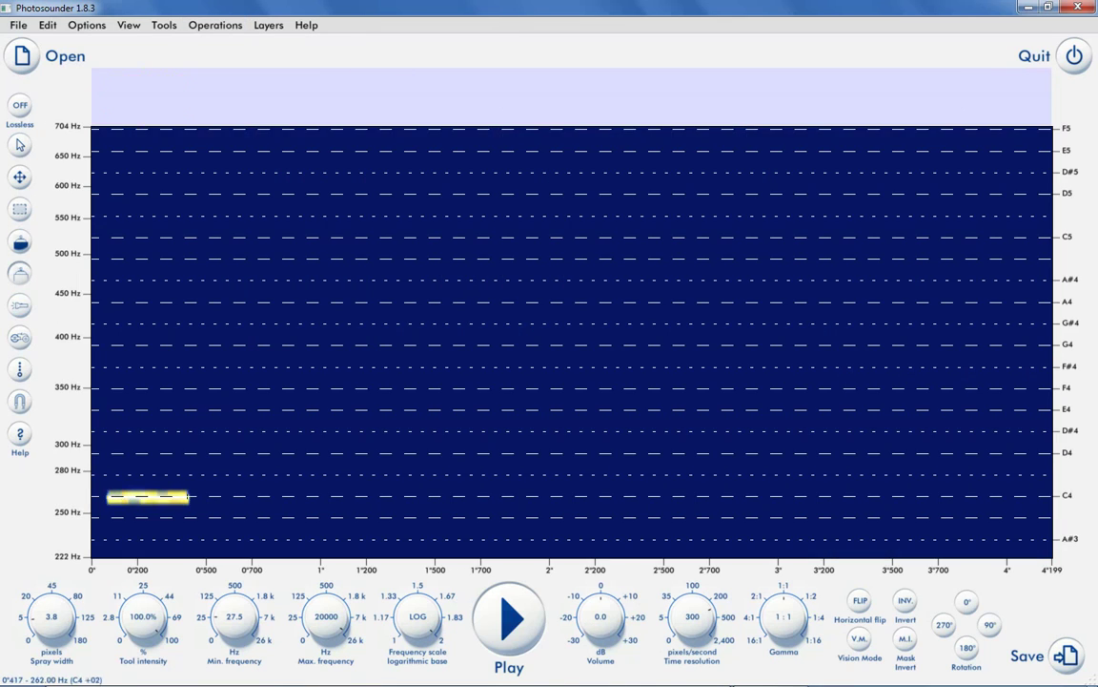
- Spray notes along D4, E4 and G4, then snap them to the nearest semitones
left_click_drag(203, 456, 289, 456)
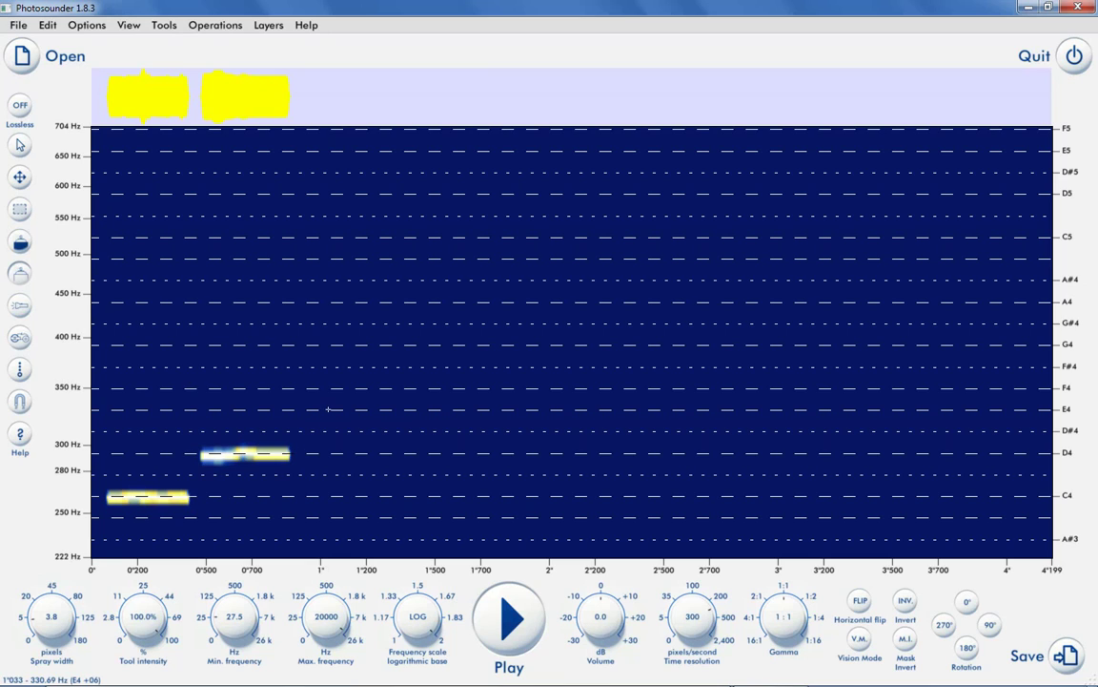
left_click_drag(327, 411, 509, 390)
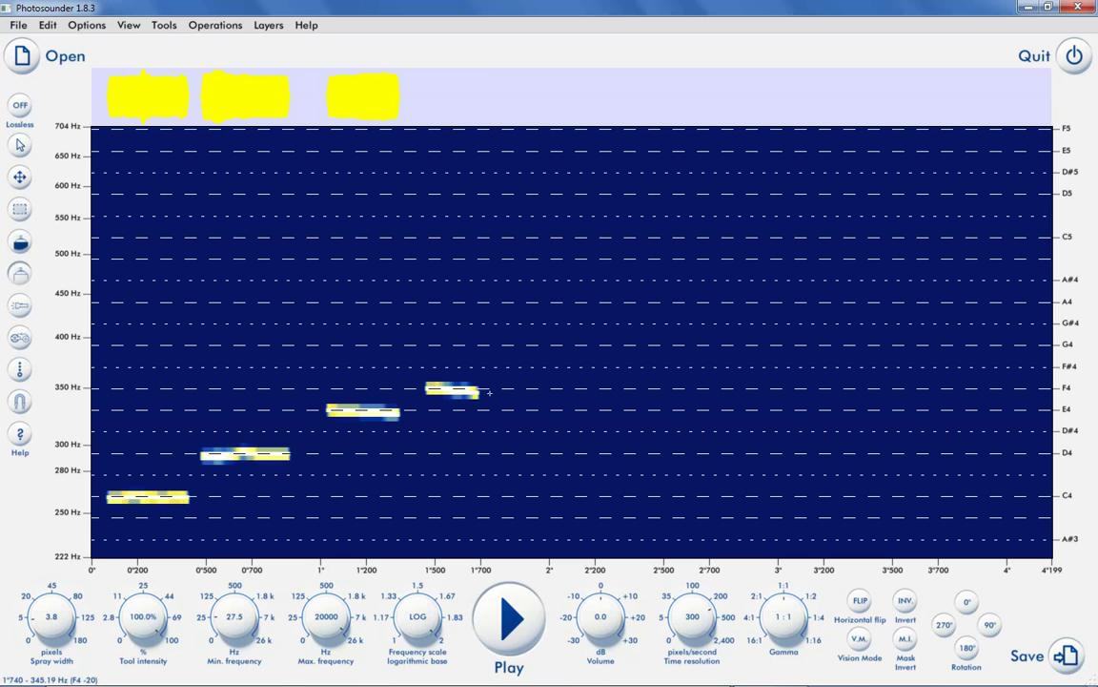
left_click_drag(529, 345, 634, 342)
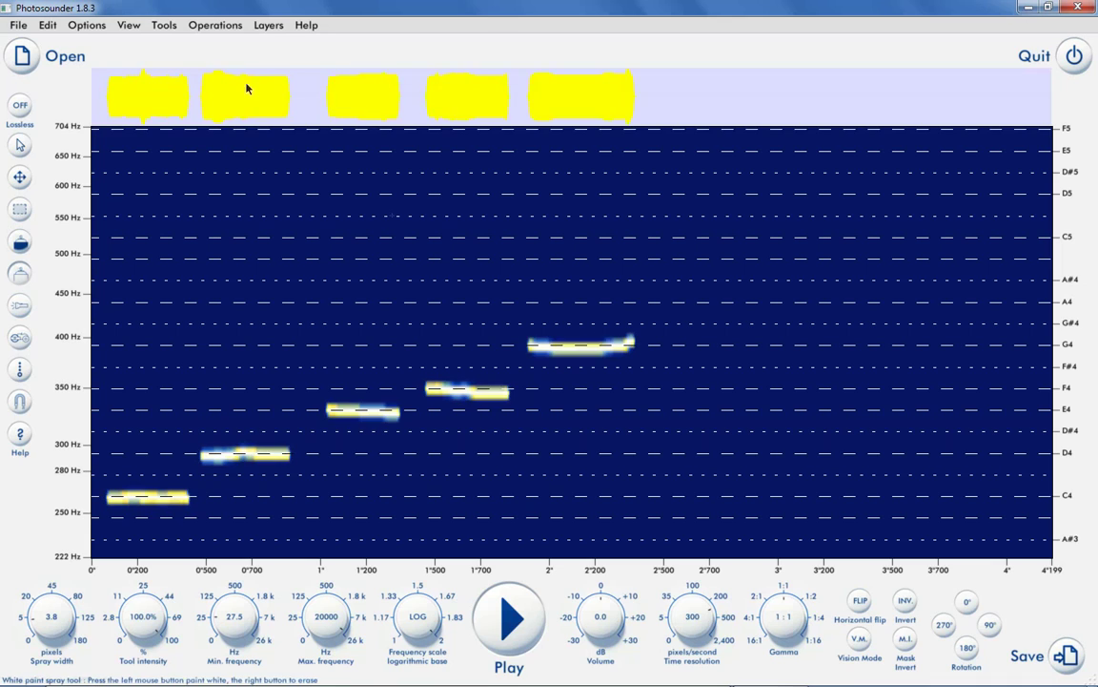
left_click(207, 27)
left_click(262, 392)
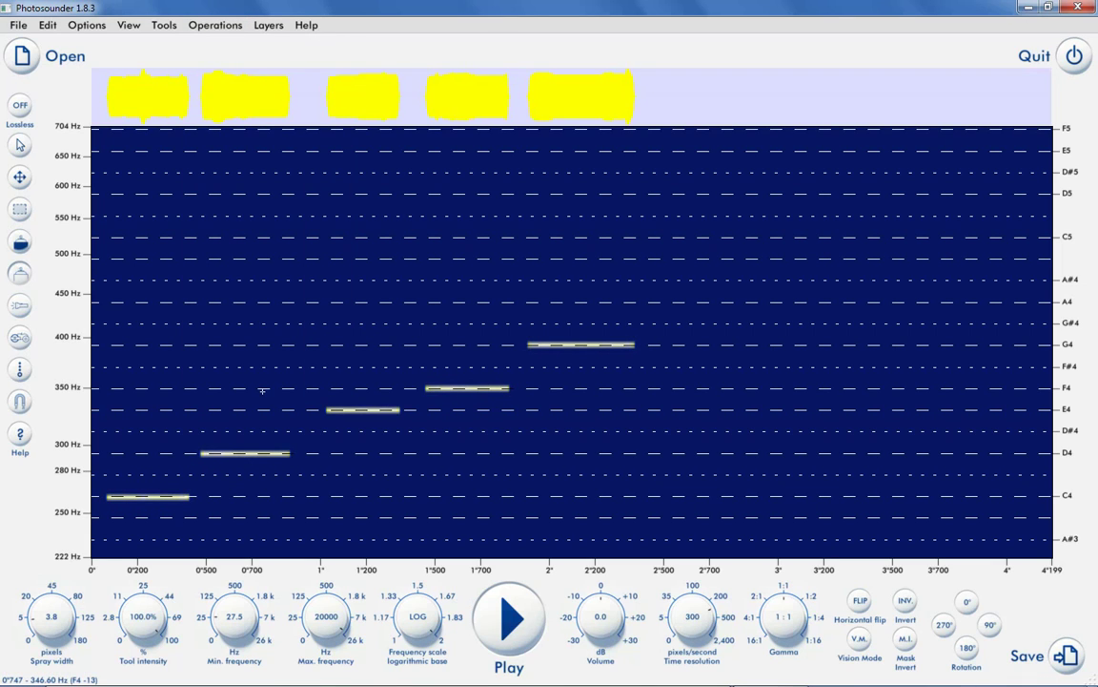
- Spray a rising sweep, group it to nearest semitones, and play it back
mouse_move(221, 392)
left_mouse_down()
mouse_move(331, 172)
mouse_move(367, 129)
left_mouse_up()
left_click(216, 25)
left_click(270, 395)
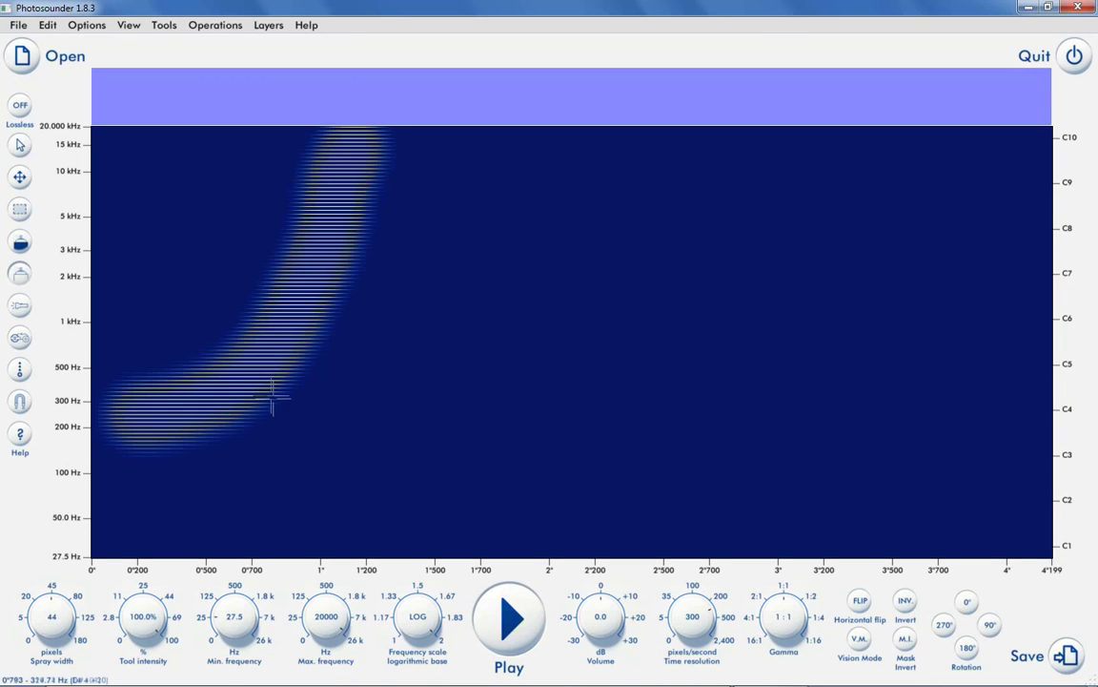
left_click(513, 620)
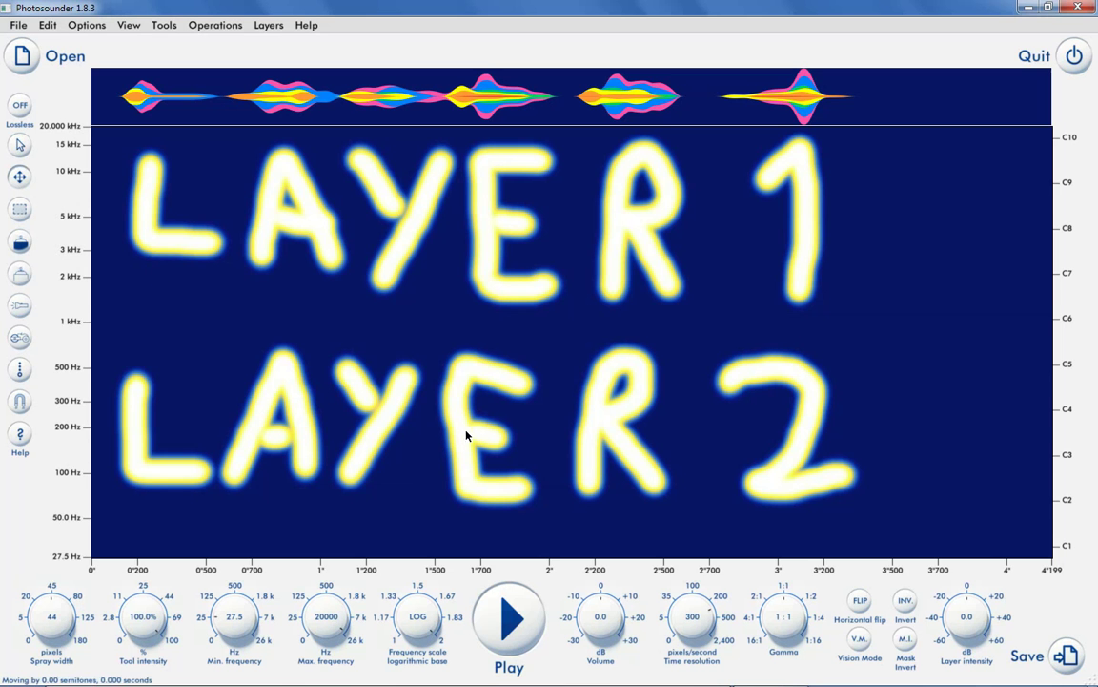
- Drag LAYER 2 up-left, then back down-right so it ends 0.24 s later
left_click_drag(466, 436, 415, 411)
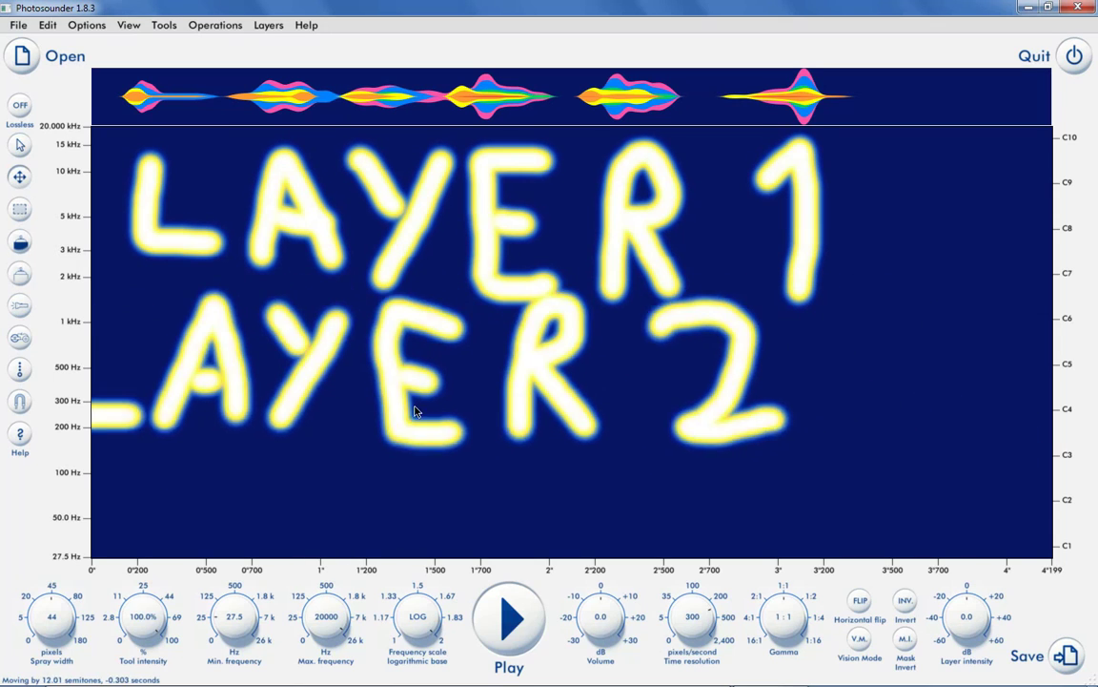
mouse_move(415, 411)
left_mouse_down()
mouse_move(514, 386)
mouse_move(487, 428)
mouse_move(549, 443)
mouse_move(645, 443)
mouse_move(480, 436)
left_mouse_up()
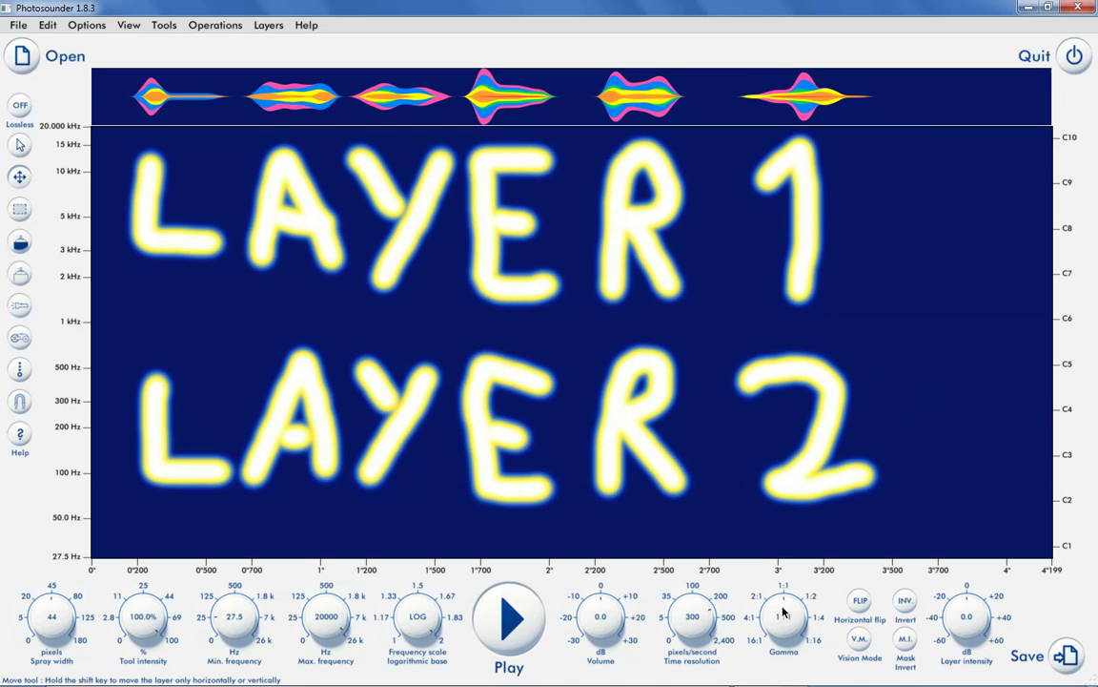
- Set gamma to 1.3:1 and boost layer intensity to +19.2 dB
mouse_move(793, 607)
left_mouse_down()
mouse_move(755, 601)
mouse_move(742, 652)
mouse_move(763, 658)
mouse_move(799, 643)
mouse_move(825, 585)
mouse_move(846, 603)
mouse_move(829, 588)
mouse_move(767, 660)
mouse_move(763, 625)
left_mouse_up()
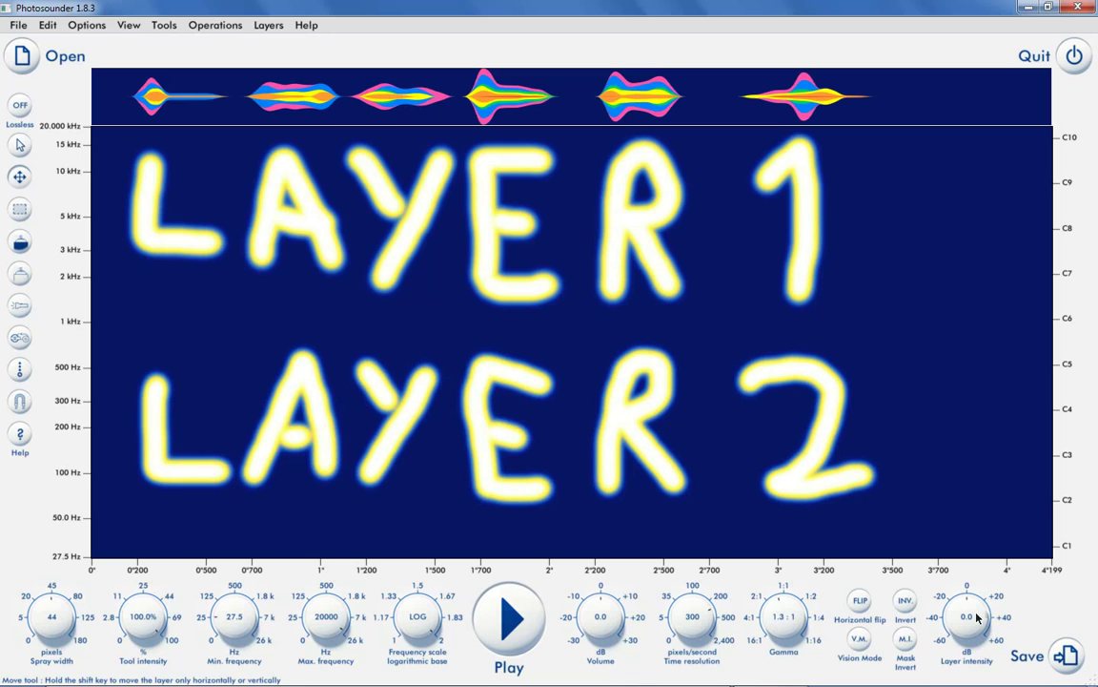
mouse_move(967, 603)
left_mouse_down()
mouse_move(921, 643)
mouse_move(1014, 611)
mouse_move(1012, 629)
mouse_move(1006, 646)
mouse_move(940, 584)
left_mouse_up()
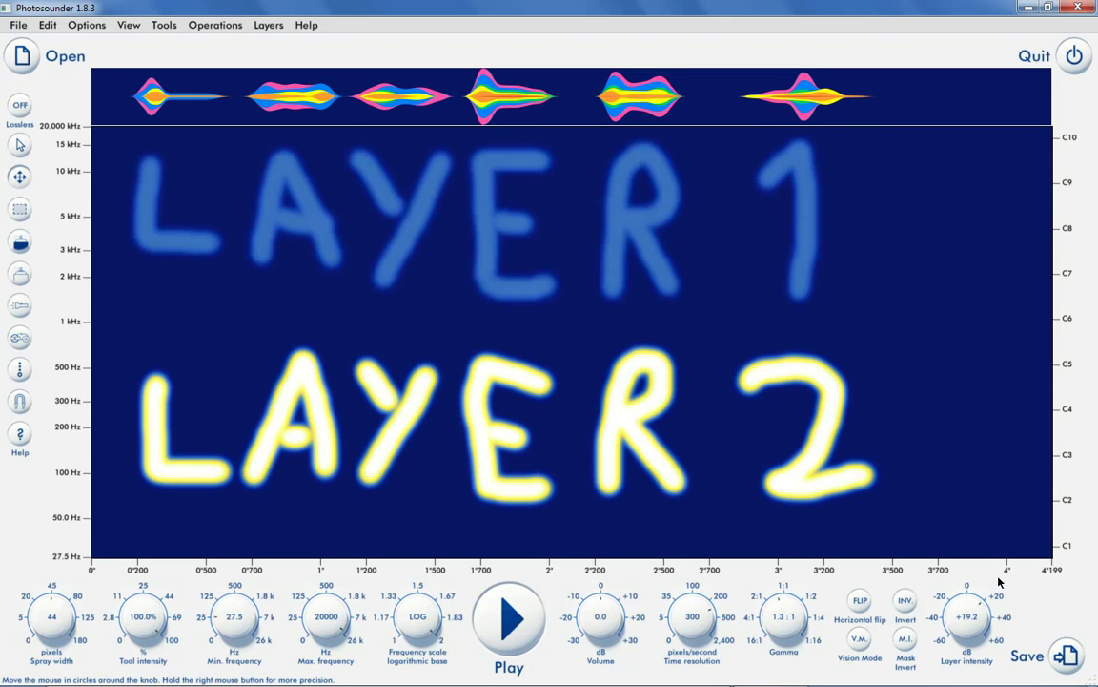